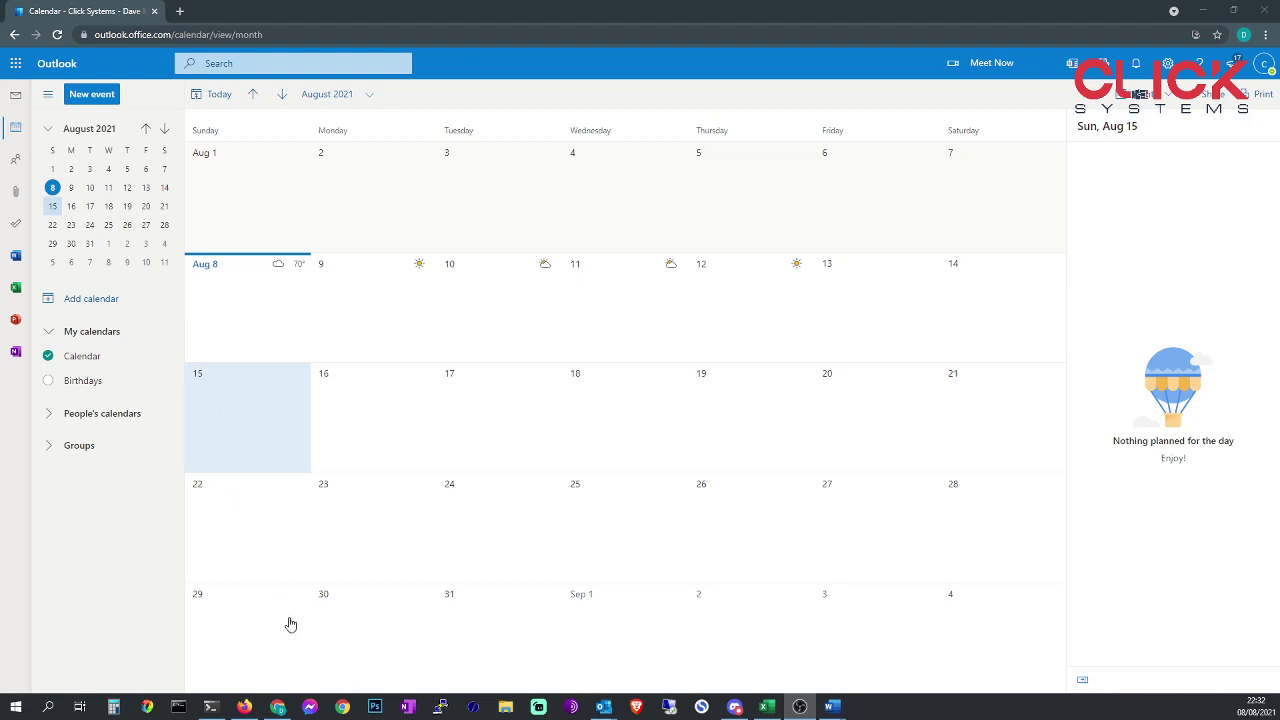
Switch to the Firefox window to view the temp user's mailbox, and return to the Chrome calendar window.
mouse_move(266, 712)
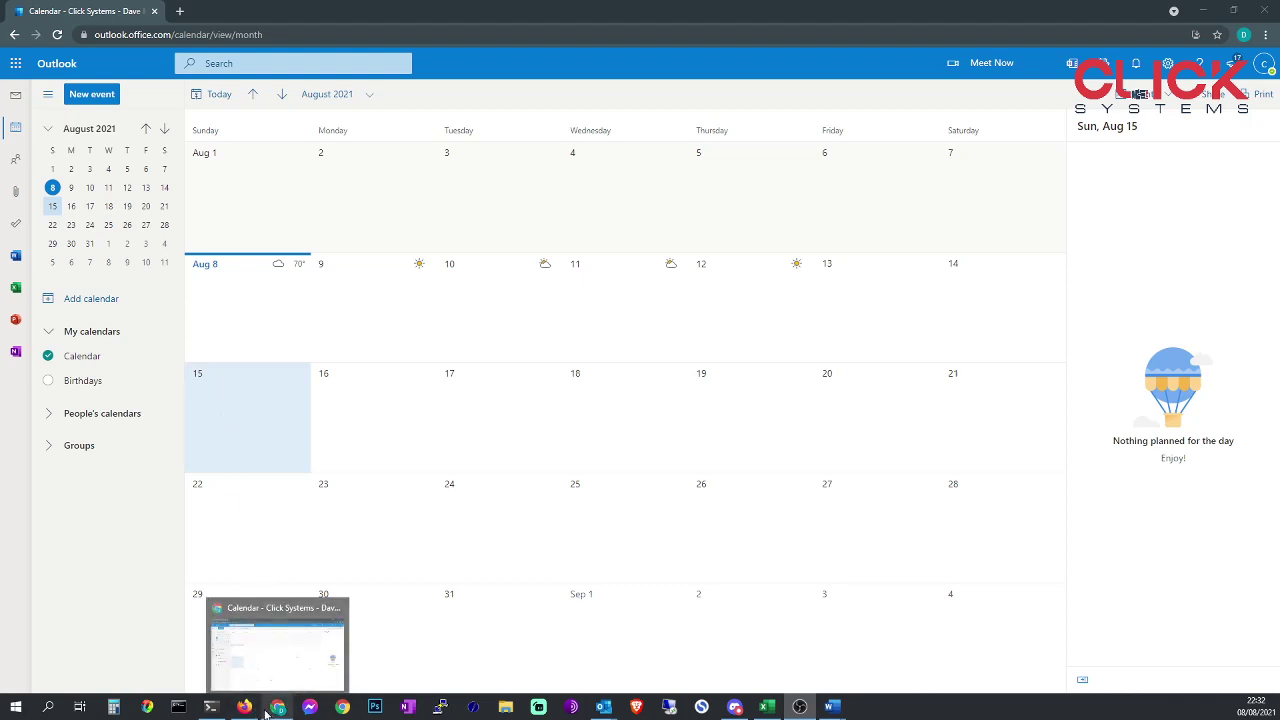
mouse_move(211, 708)
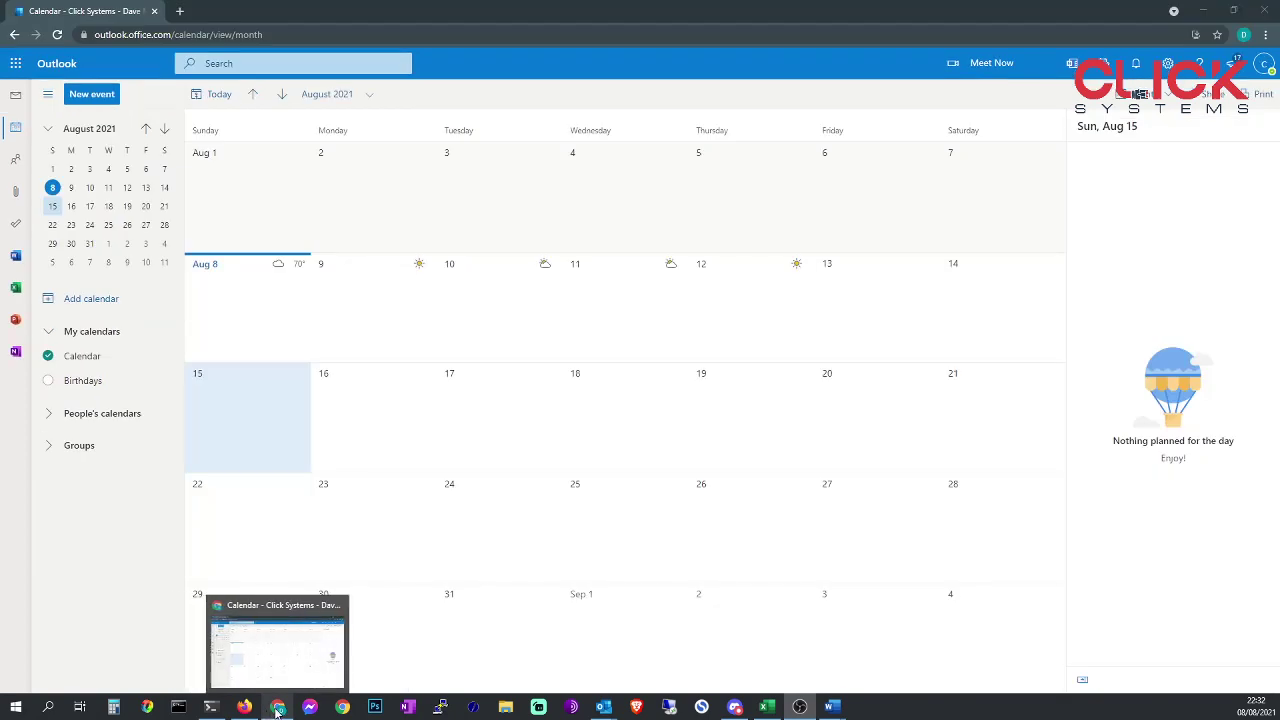
left_click(332, 619)
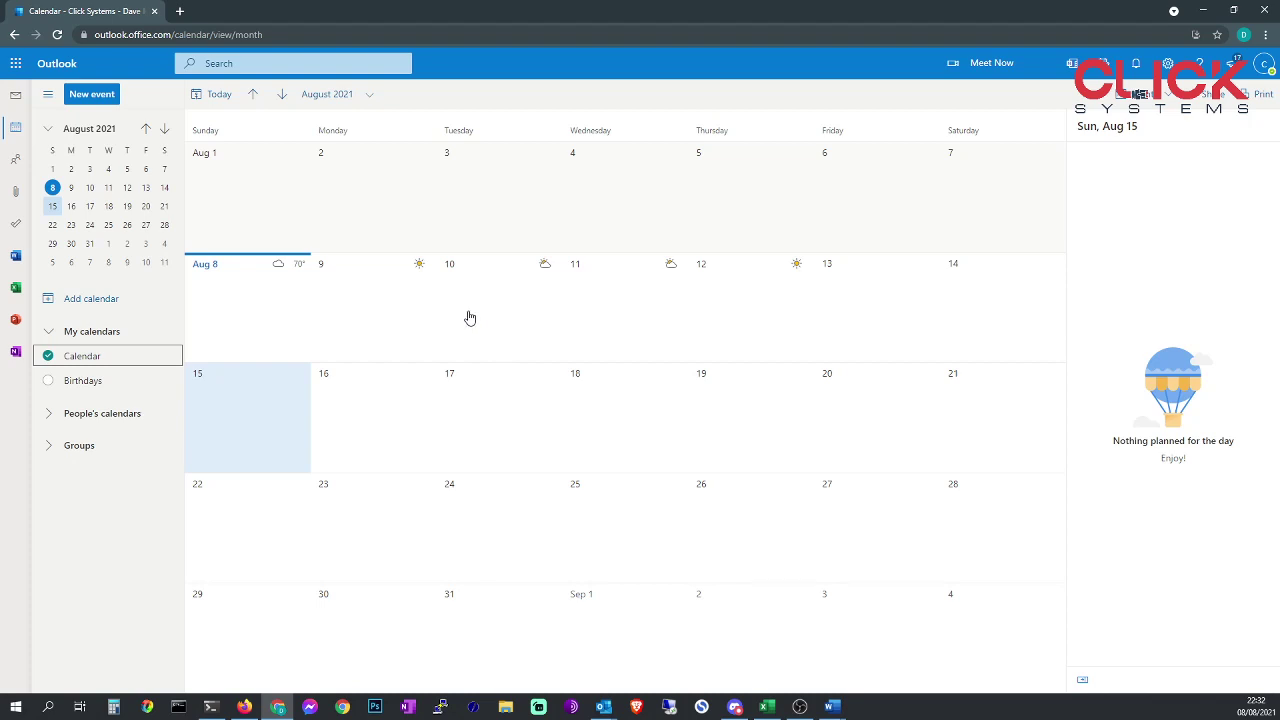
left_click(244, 708)
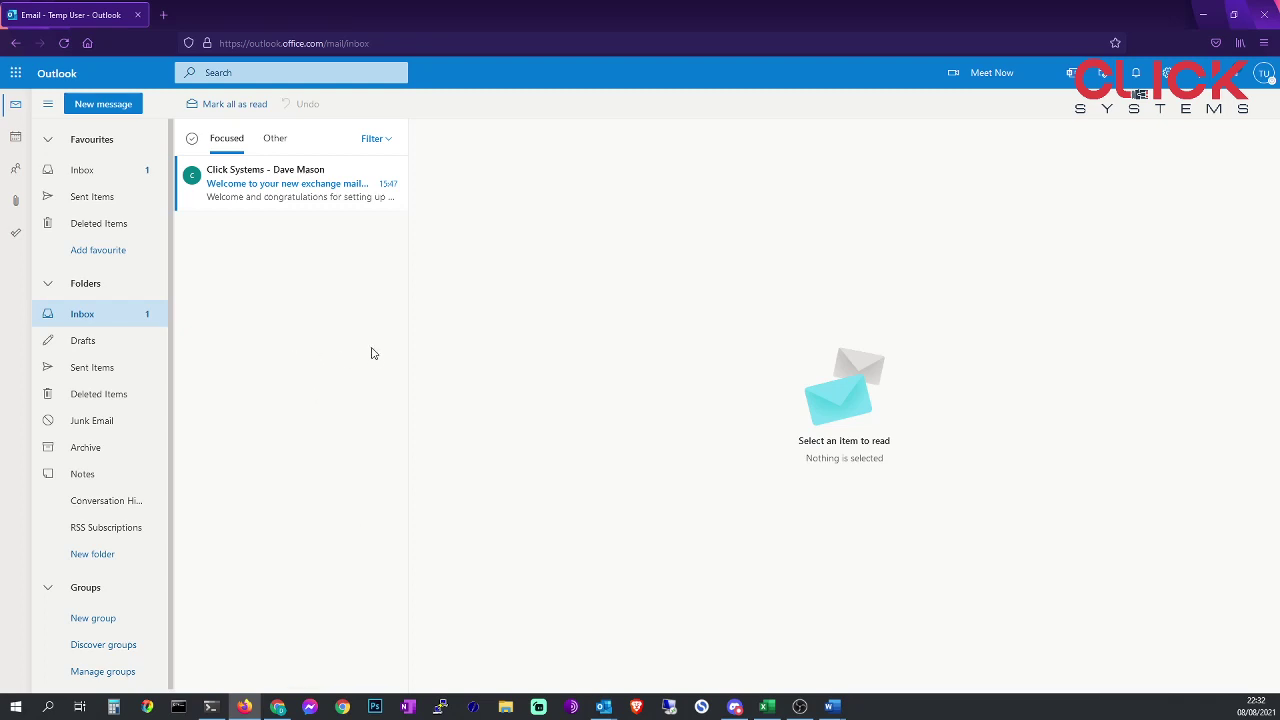
left_click(277, 708)
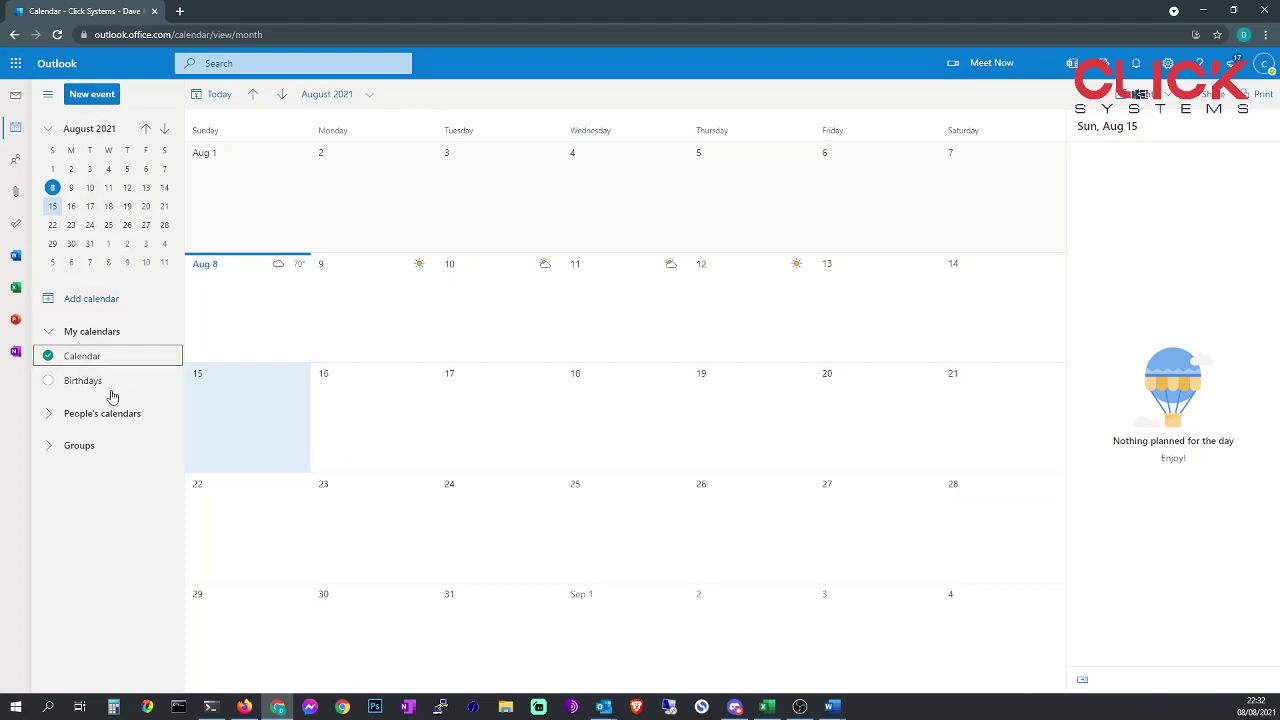
Create a blank calendar named "Staff Holidays" under My calendars, with the orange-red color and the airplane charm, and save it.
left_click(88, 300)
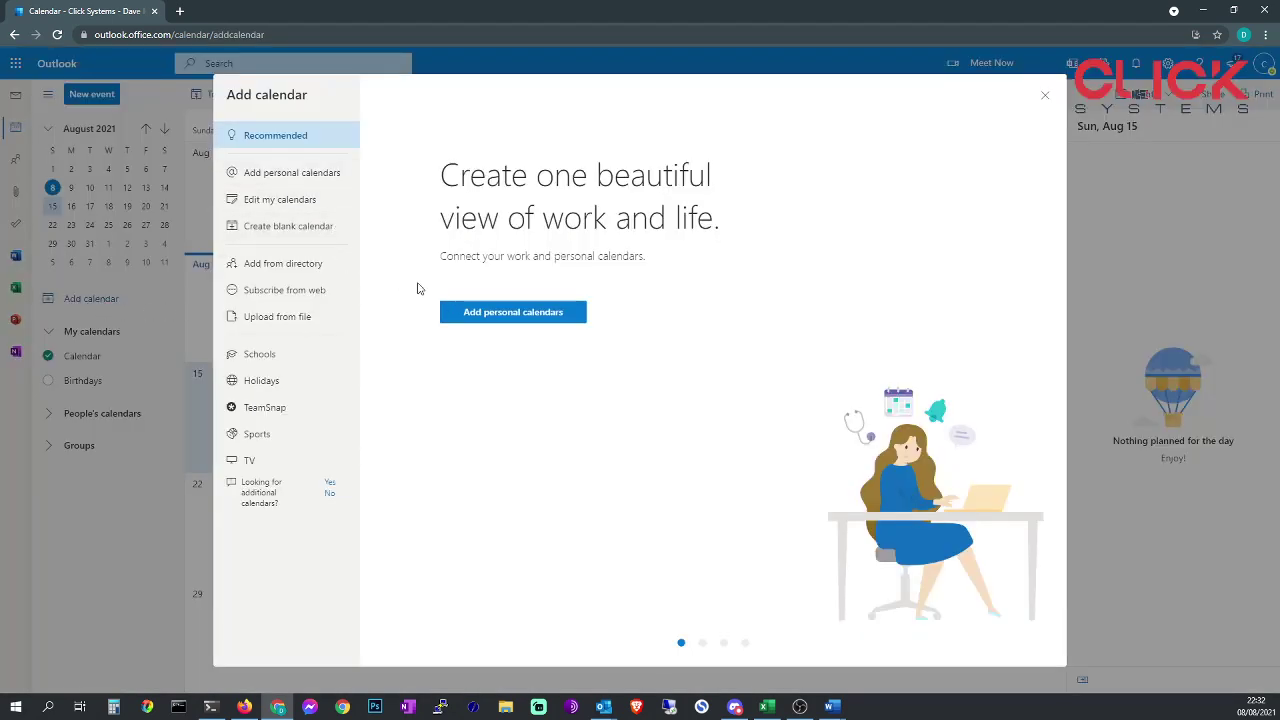
left_click(298, 235)
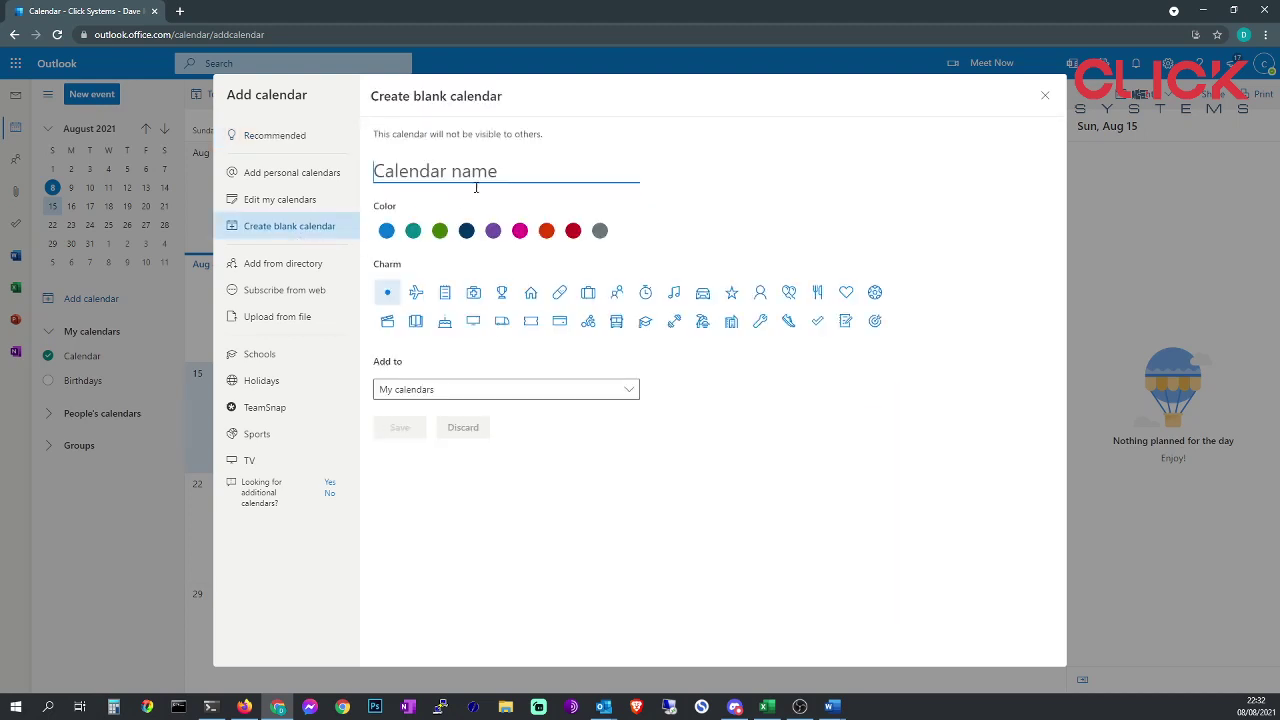
type("Staff")
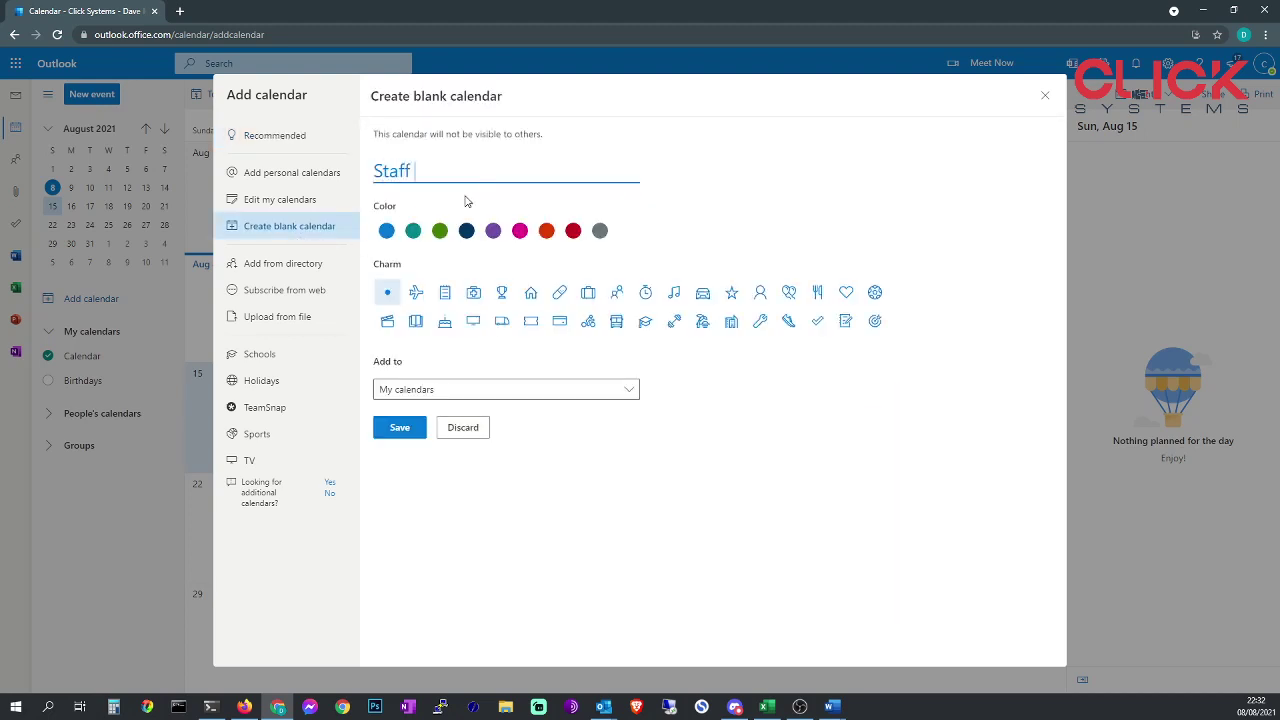
type(" Holidays")
left_click(545, 232)
left_click(415, 292)
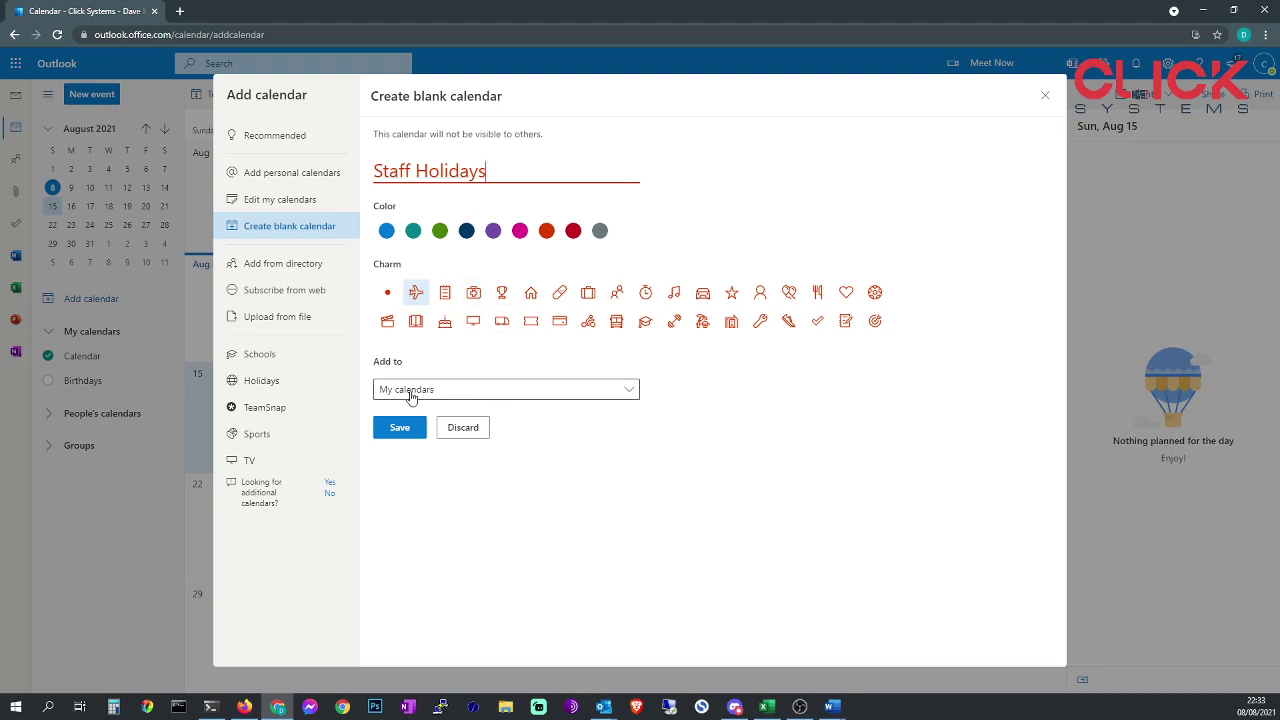
left_click(398, 436)
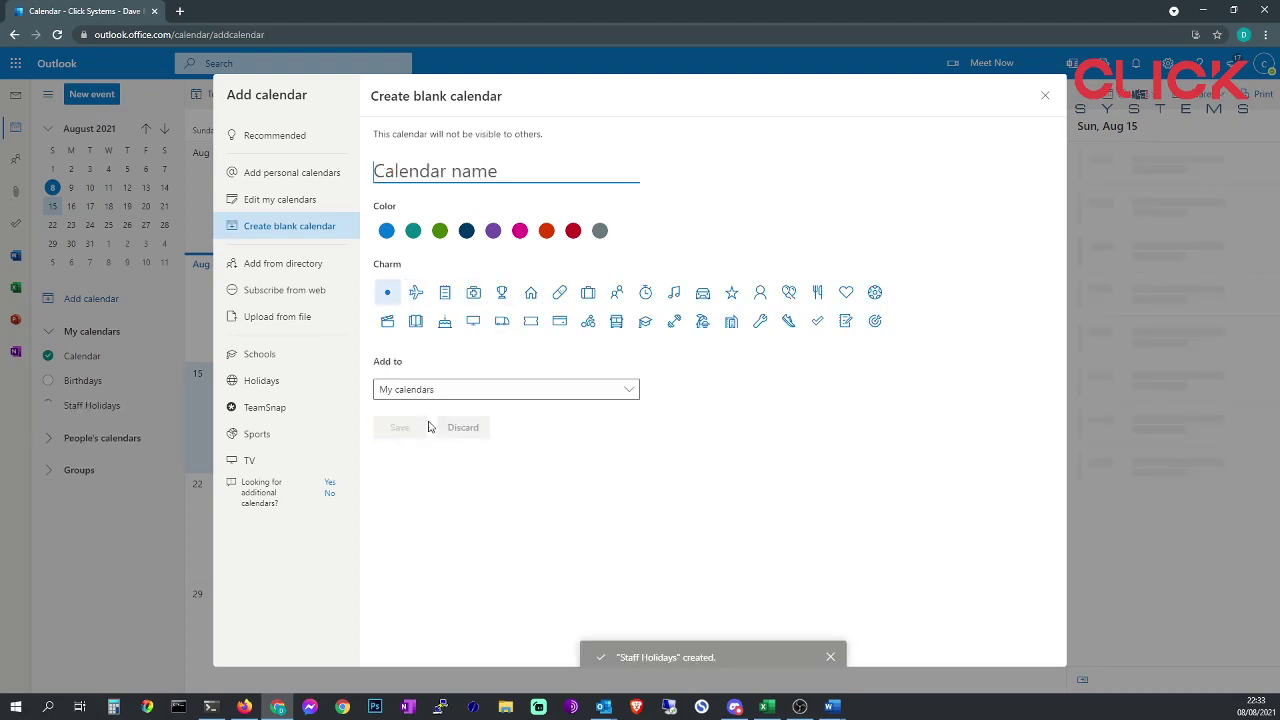
left_click(1045, 95)
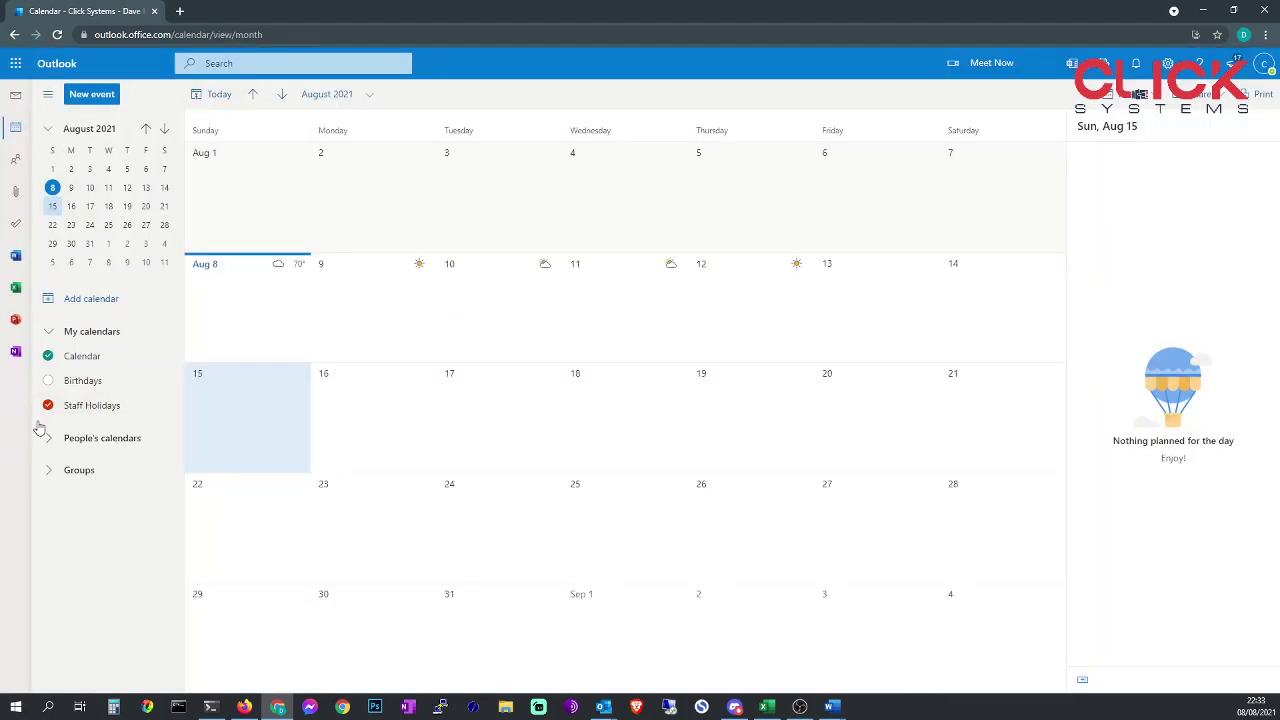
left_click(91, 414)
left_click(48, 410)
left_click(48, 406)
left_click(161, 406)
key("Escape")
left_click(349, 427)
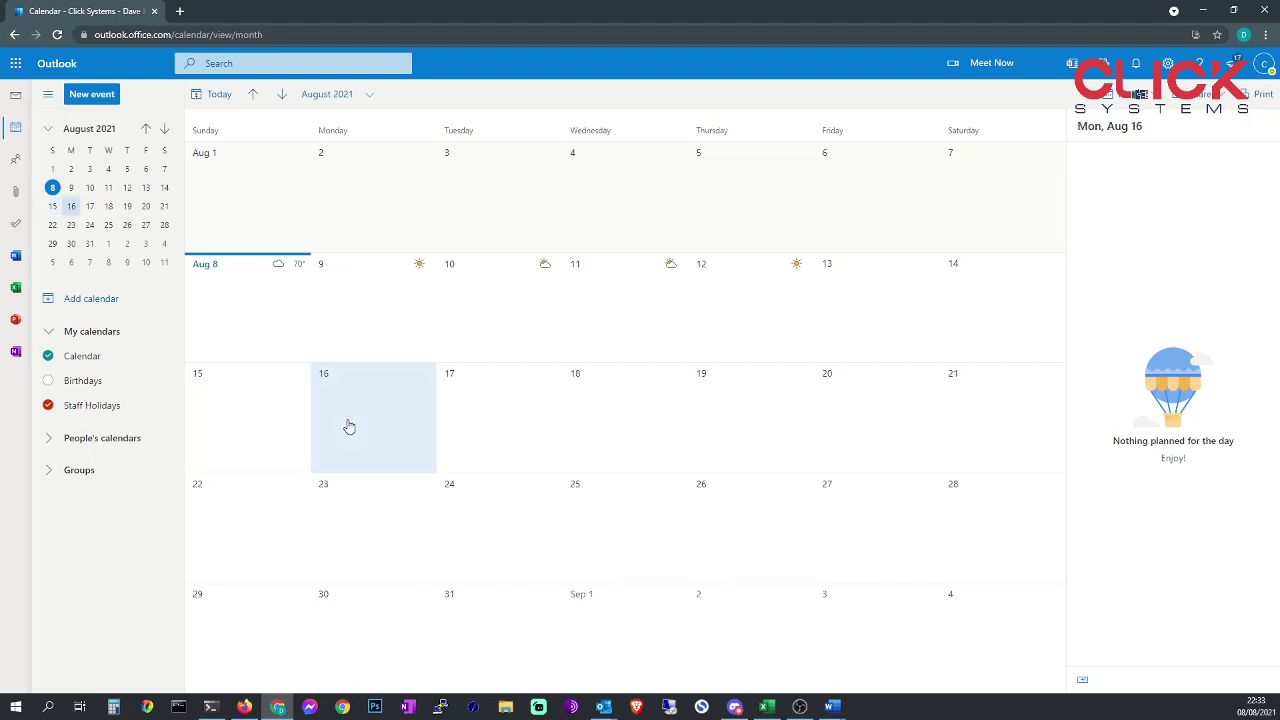
right_click(370, 414)
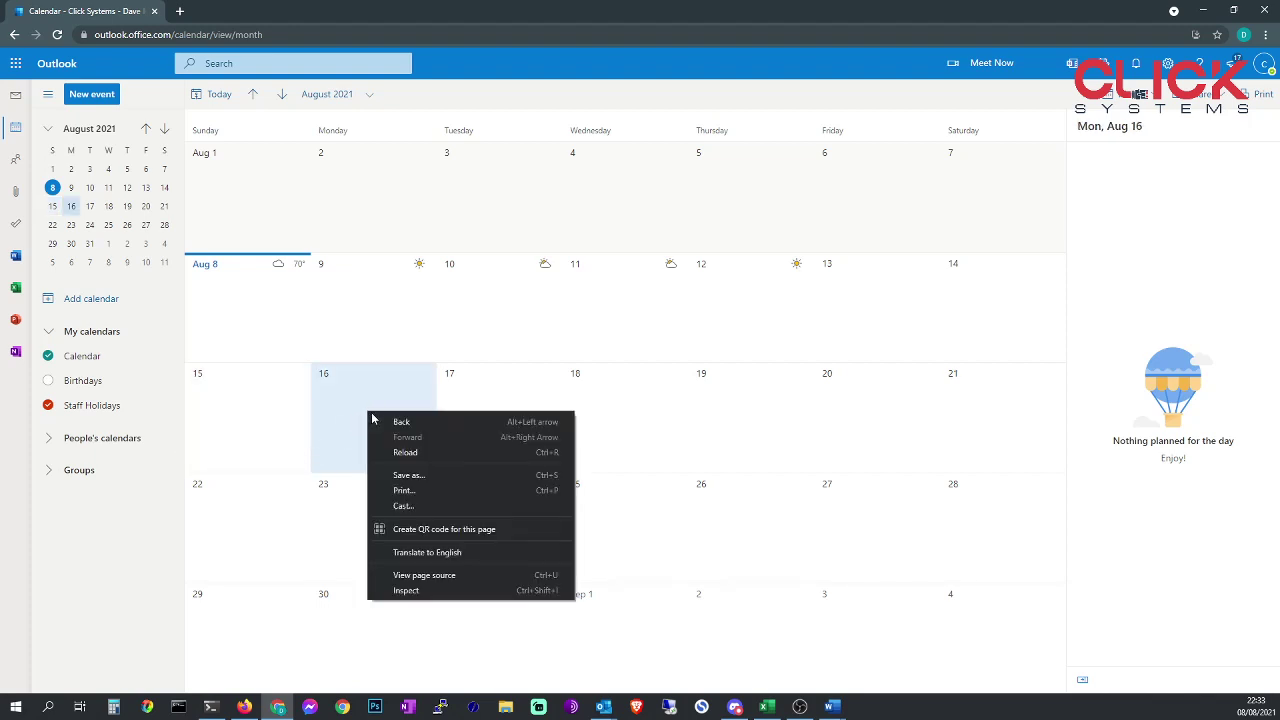
left_click(305, 437)
Start a new event titled "Member of staff off for a week" and make it all-day with a duration of 5 days.
left_click(94, 101)
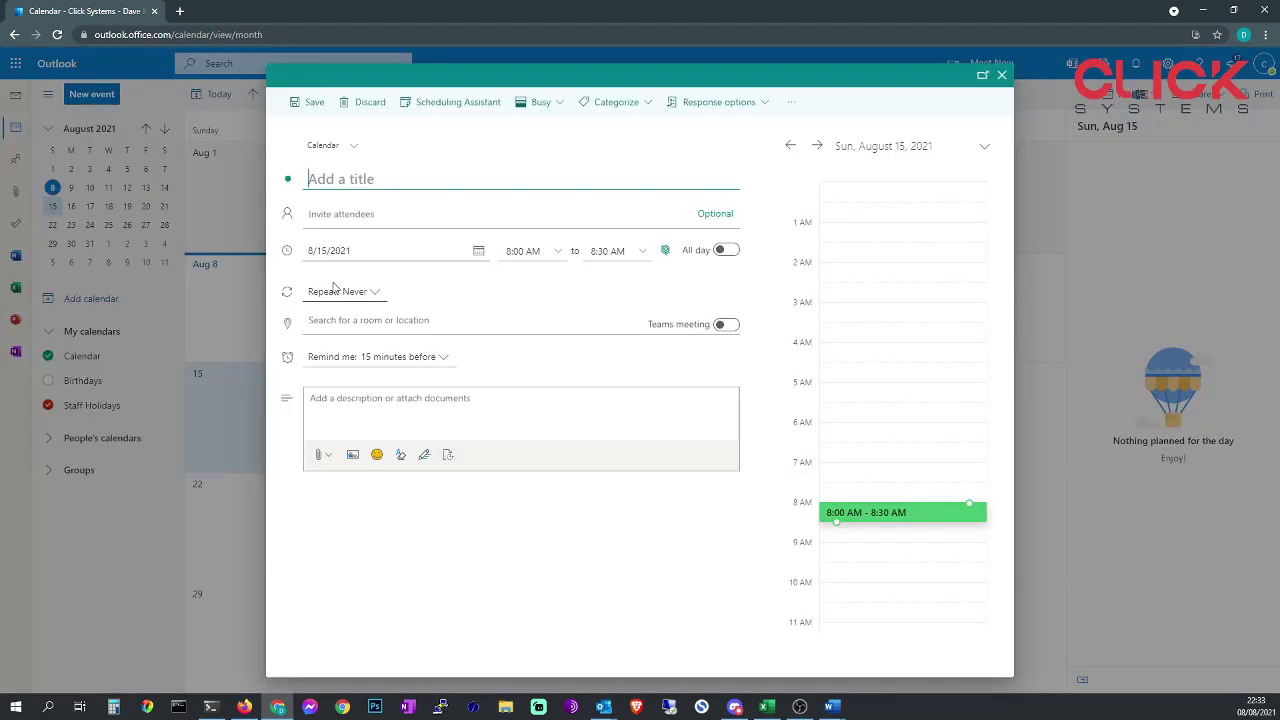
type("Member of staff off for a week")
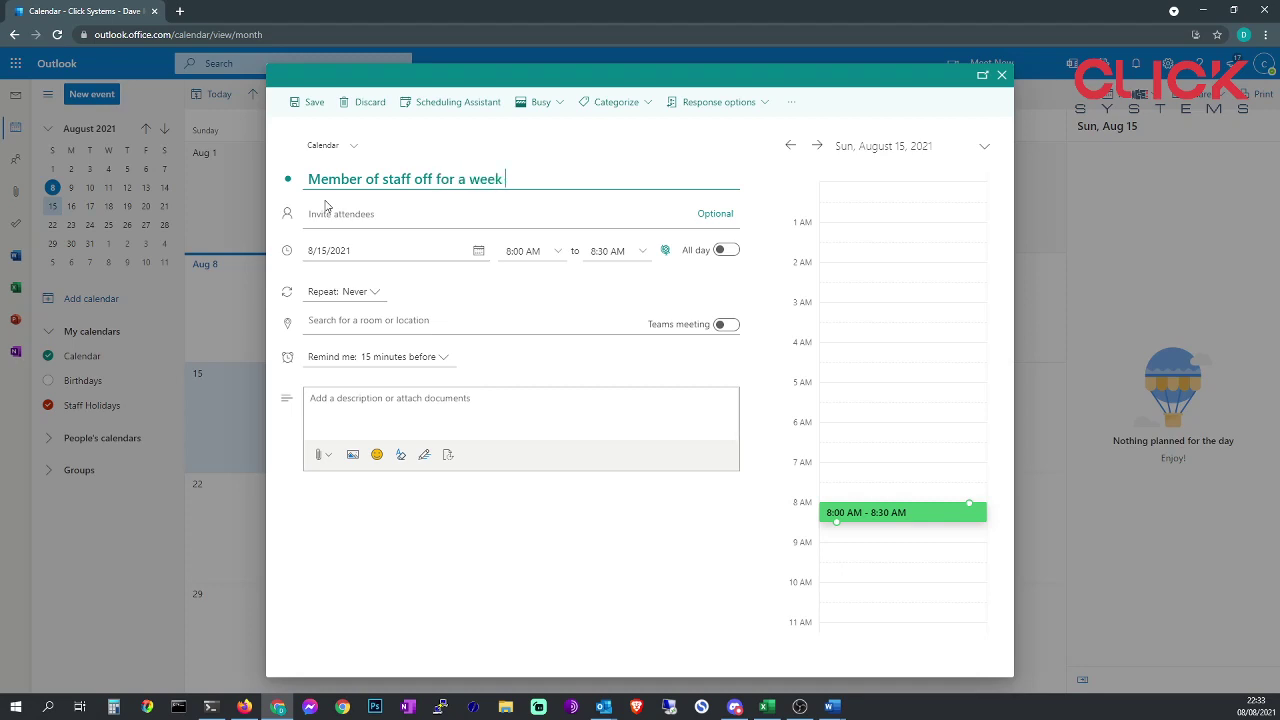
left_click(692, 251)
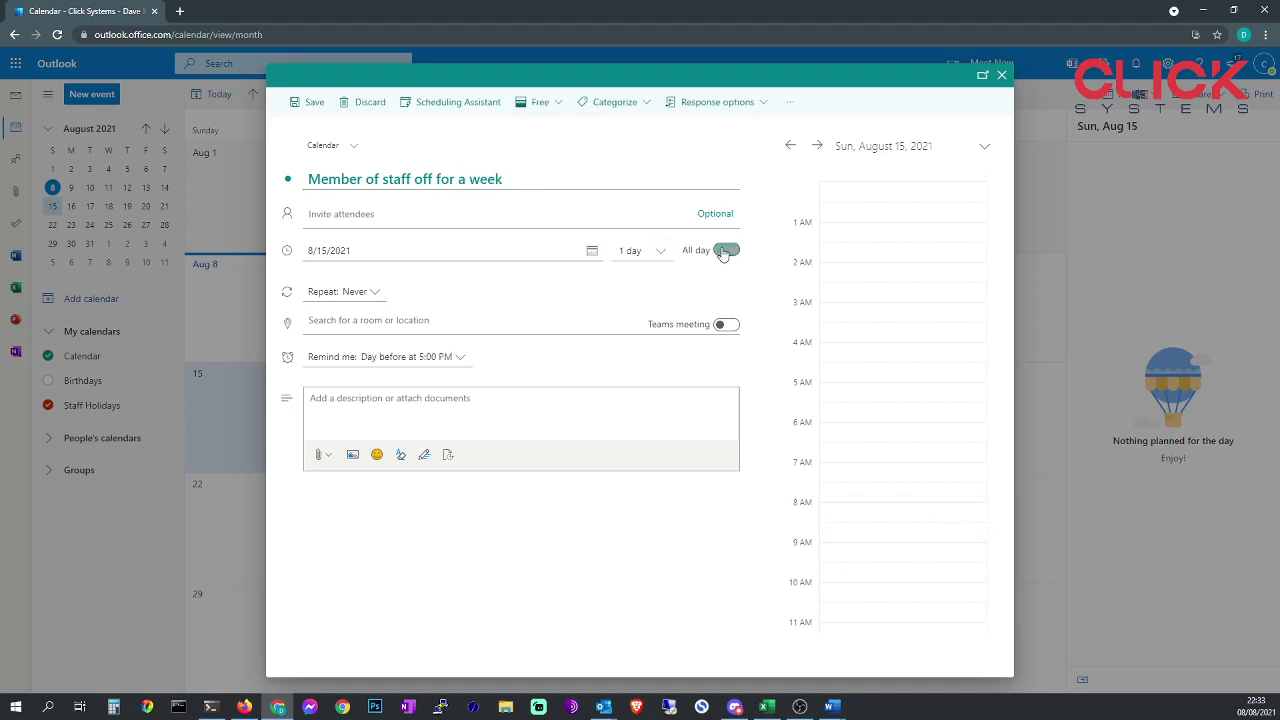
left_click(640, 254)
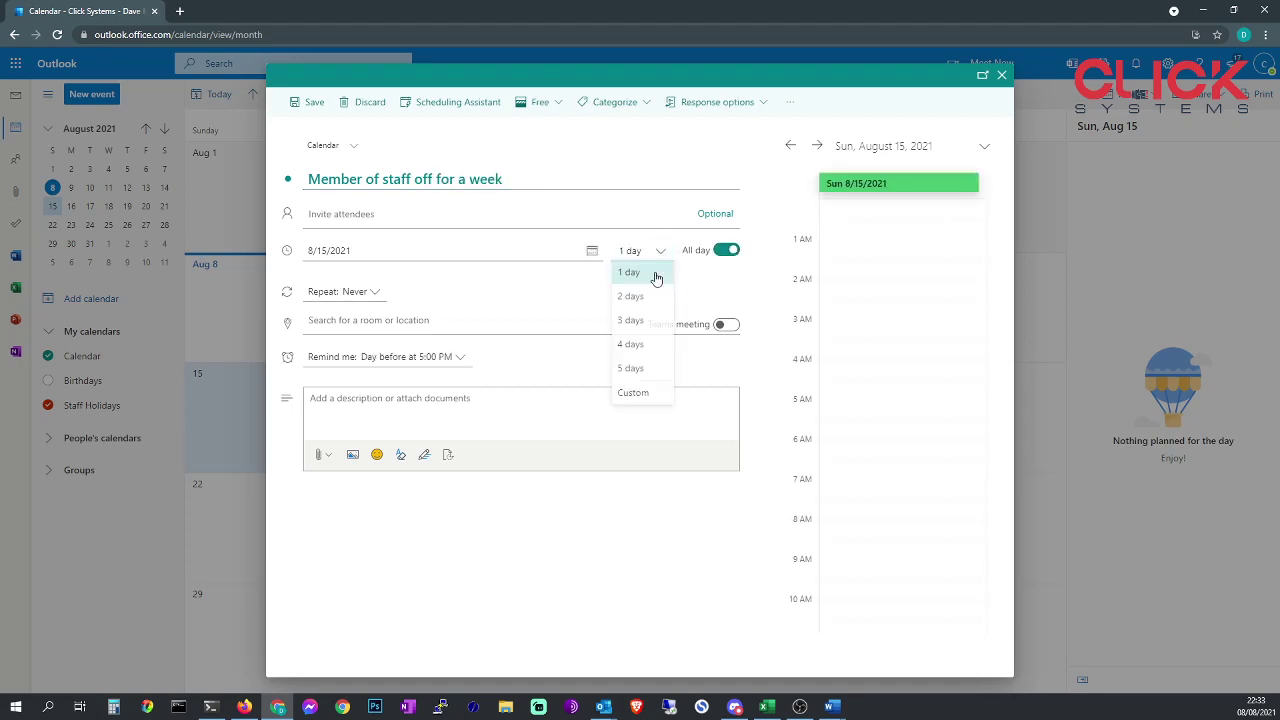
left_click(646, 369)
Set the event's start date to 8/29/2021 and its end date to 9/2/2021.
left_click(592, 251)
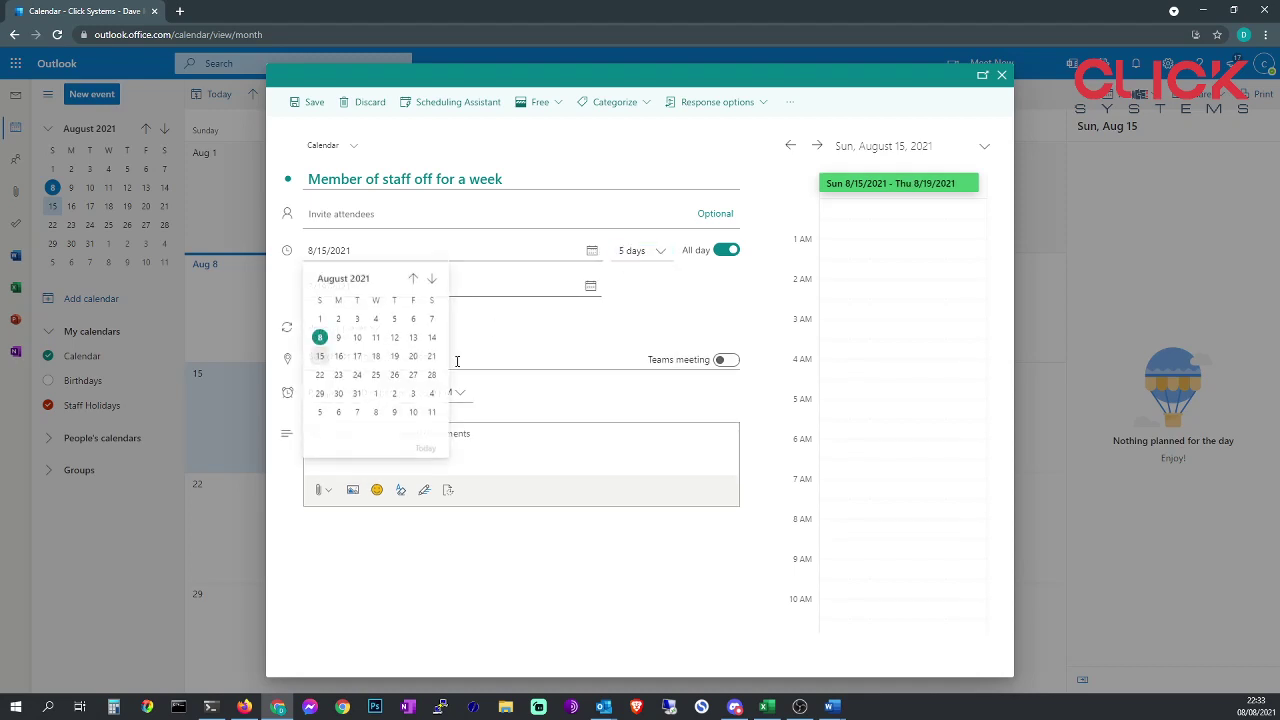
left_click(320, 395)
left_click(590, 286)
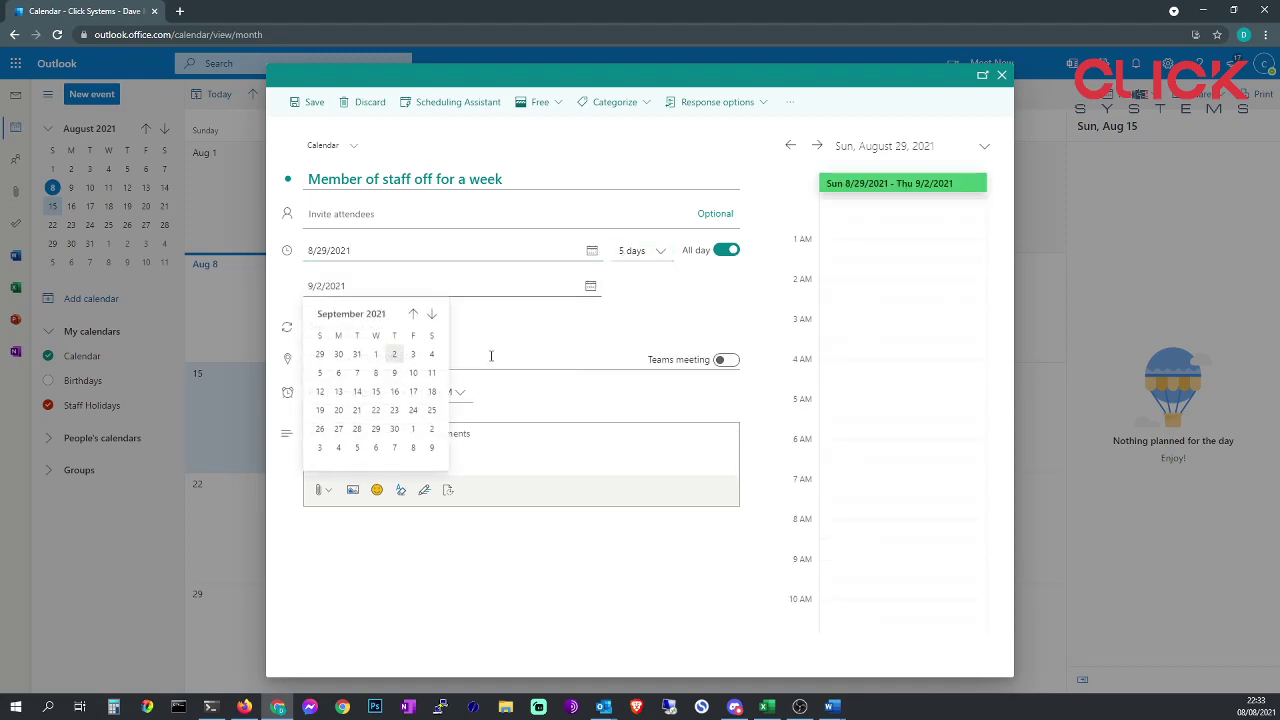
left_click(396, 355)
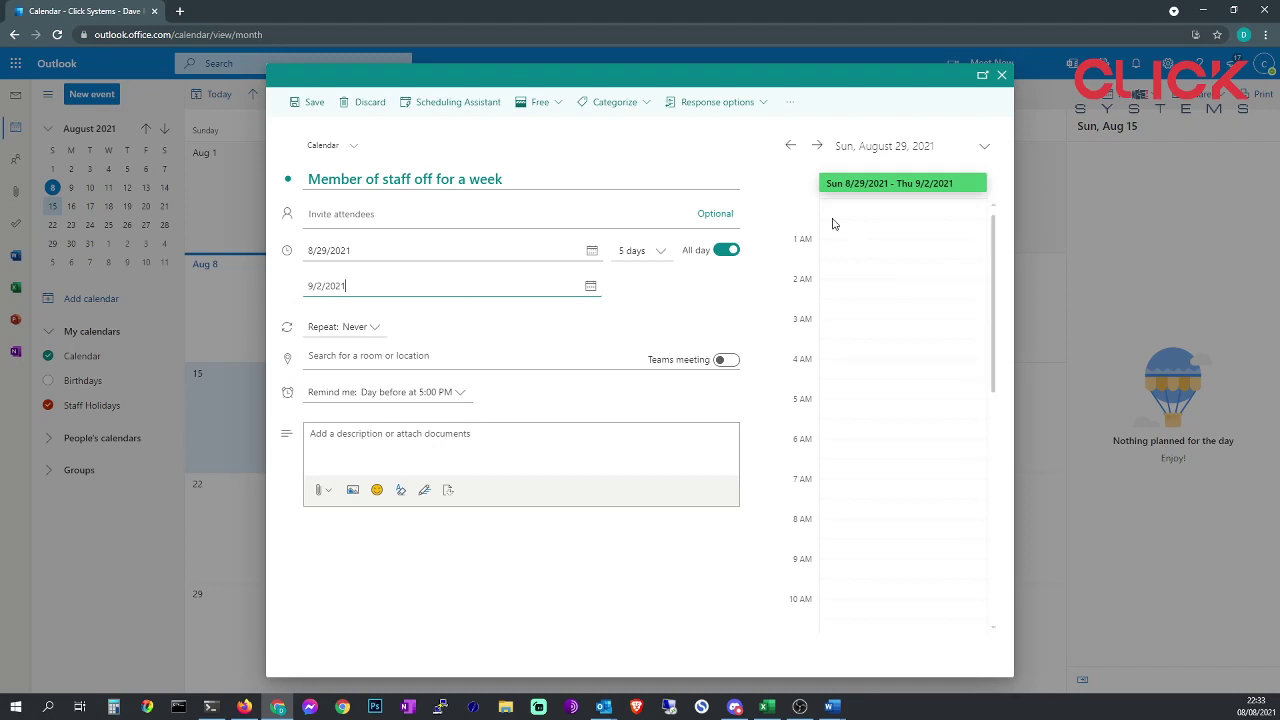
Assign the event to the Staff Holidays calendar and save it.
left_click(355, 146)
left_click(383, 197)
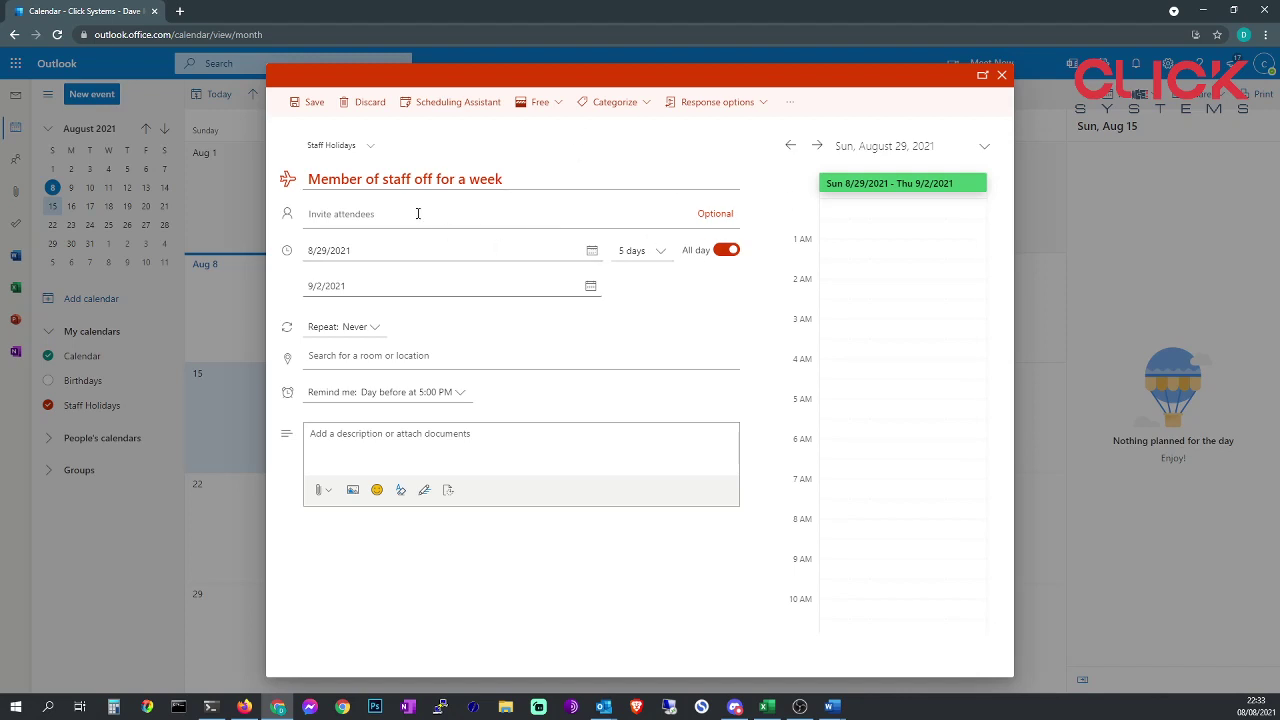
left_click(301, 104)
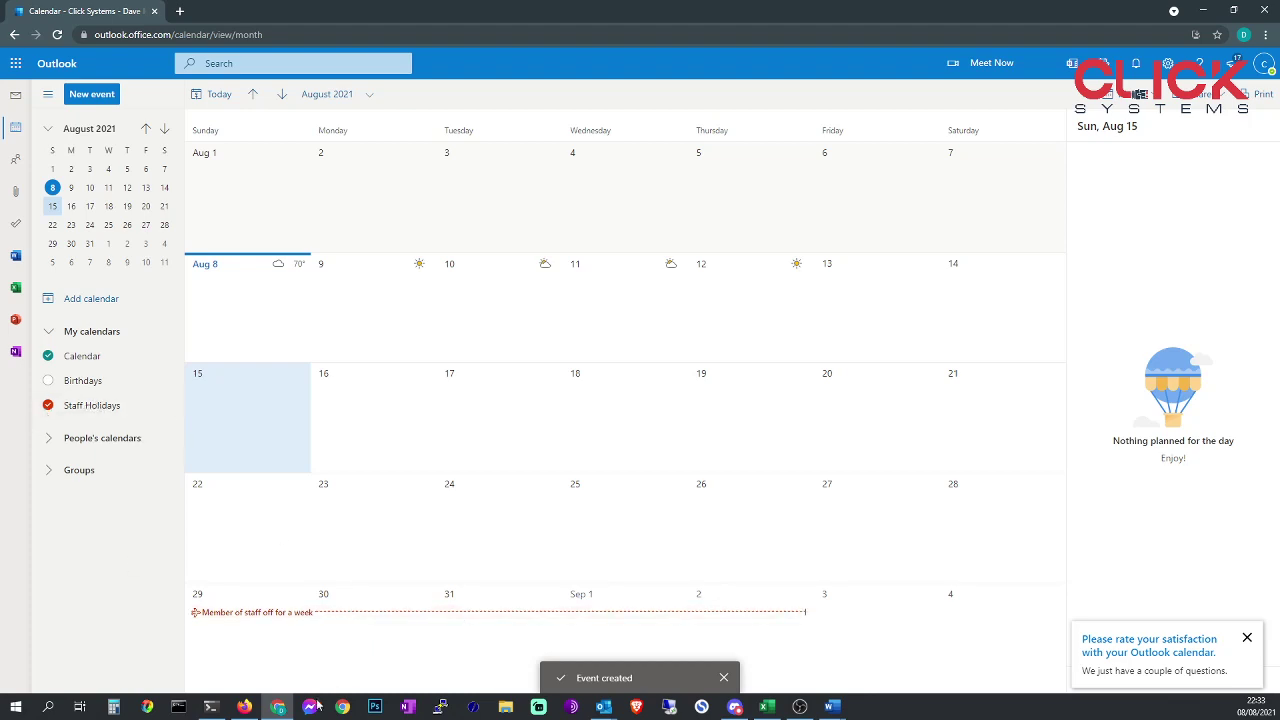
Check the temp user's calendar in Firefox for the staff holiday entry, and return to the Chrome window.
left_click(244, 707)
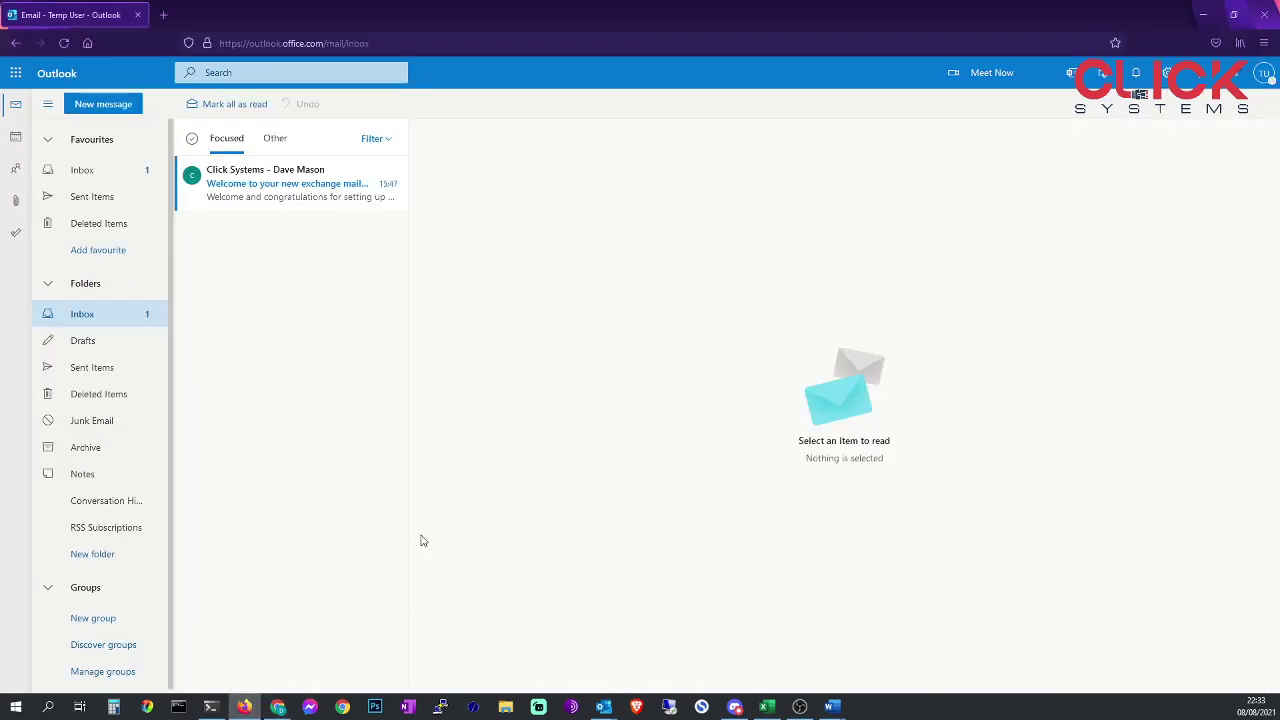
left_click(15, 136)
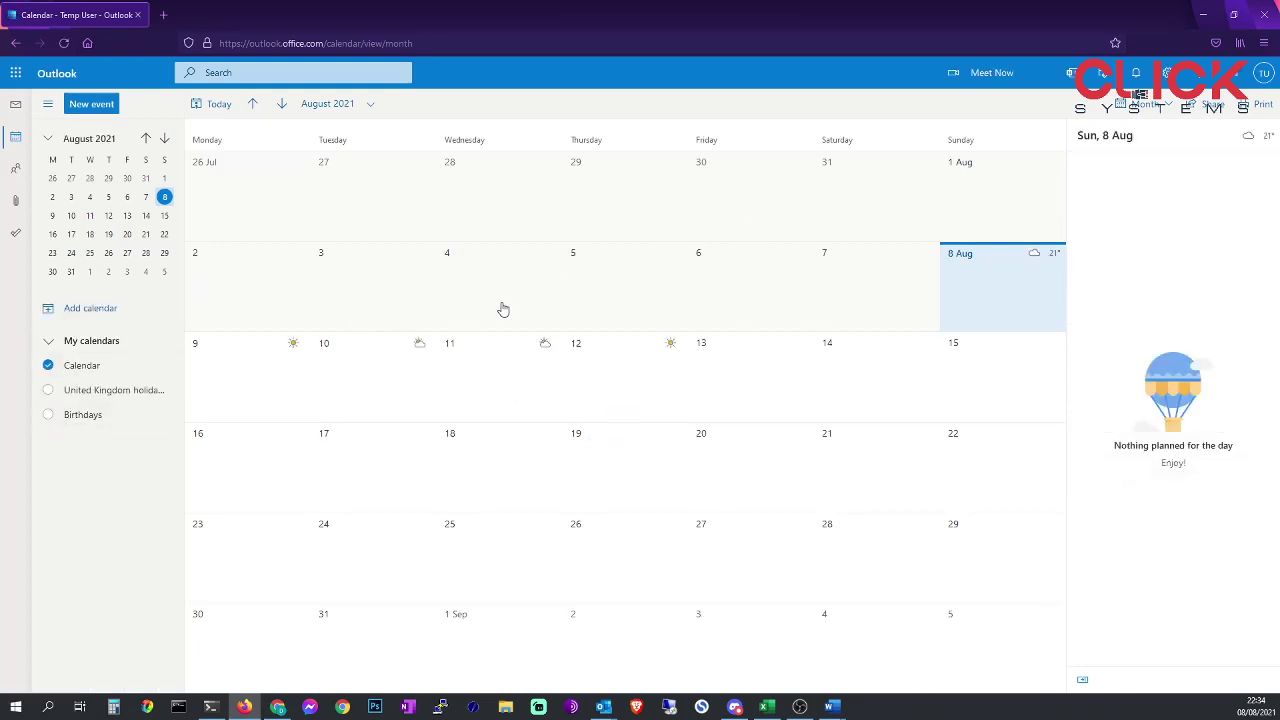
left_click(277, 707)
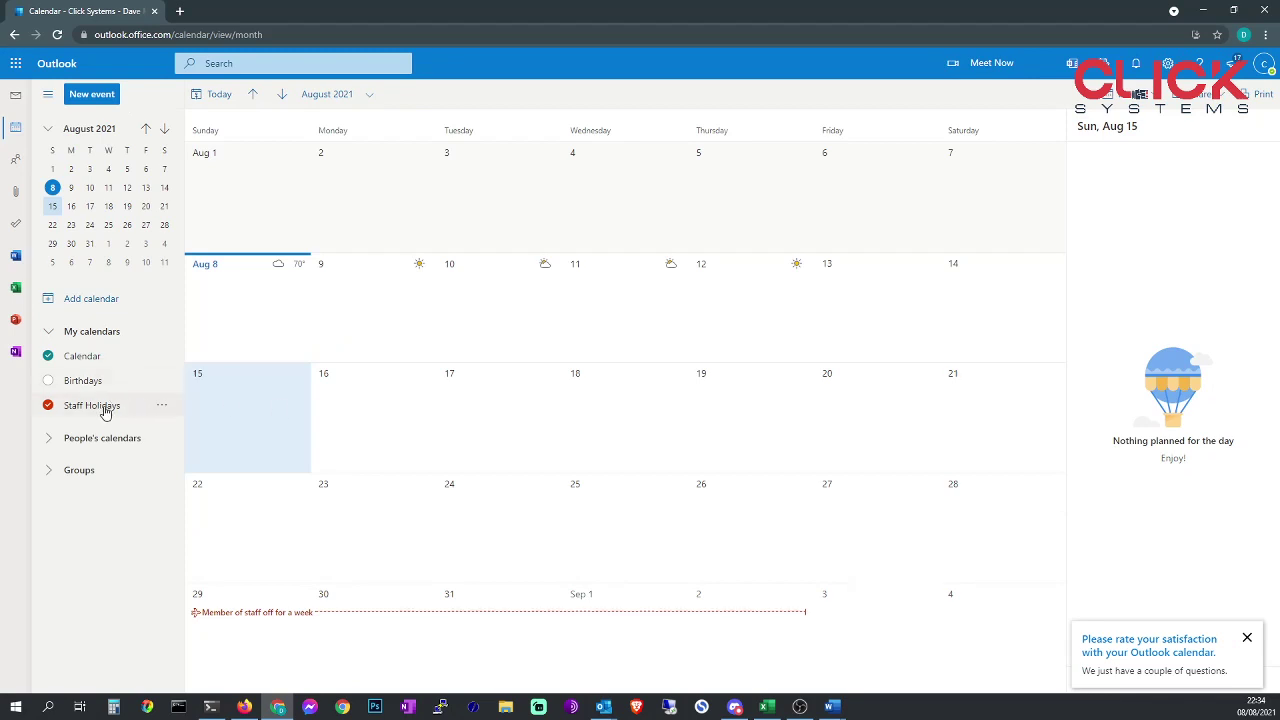
Share the Staff Holidays calendar with the temp user, granting the "Can edit" permission.
mouse_move(155, 412)
left_click(161, 408)
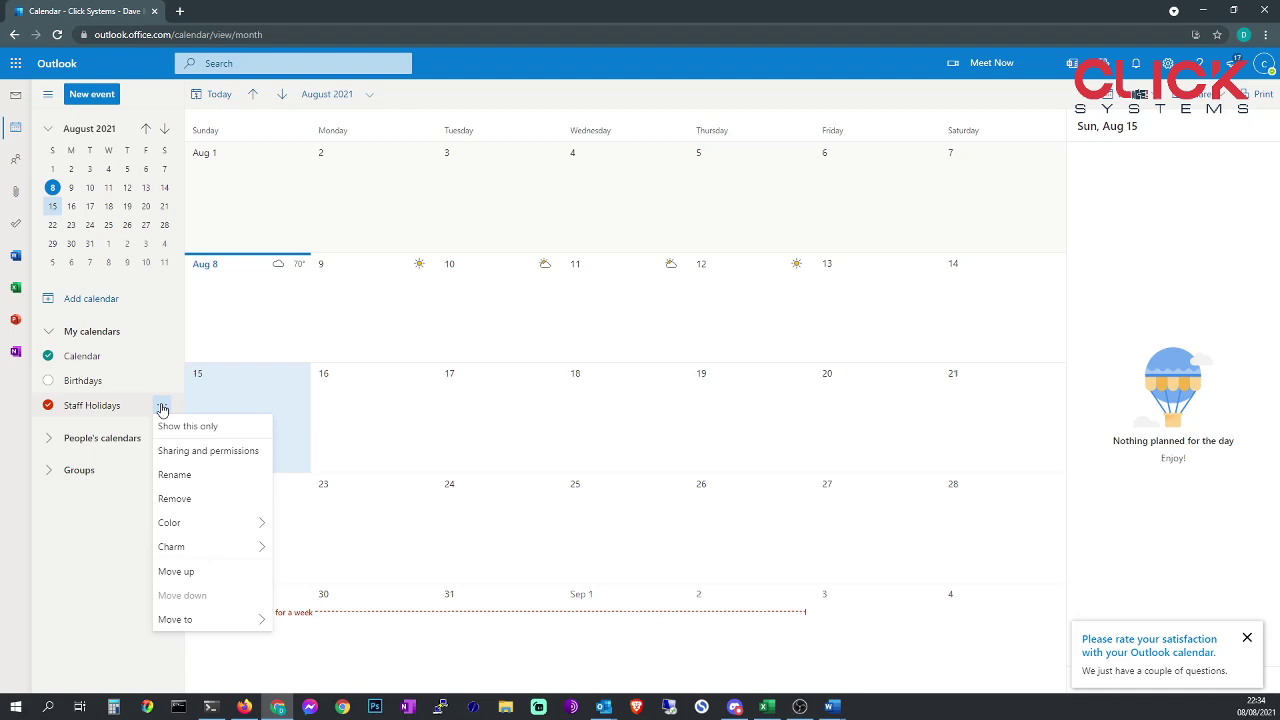
left_click(208, 455)
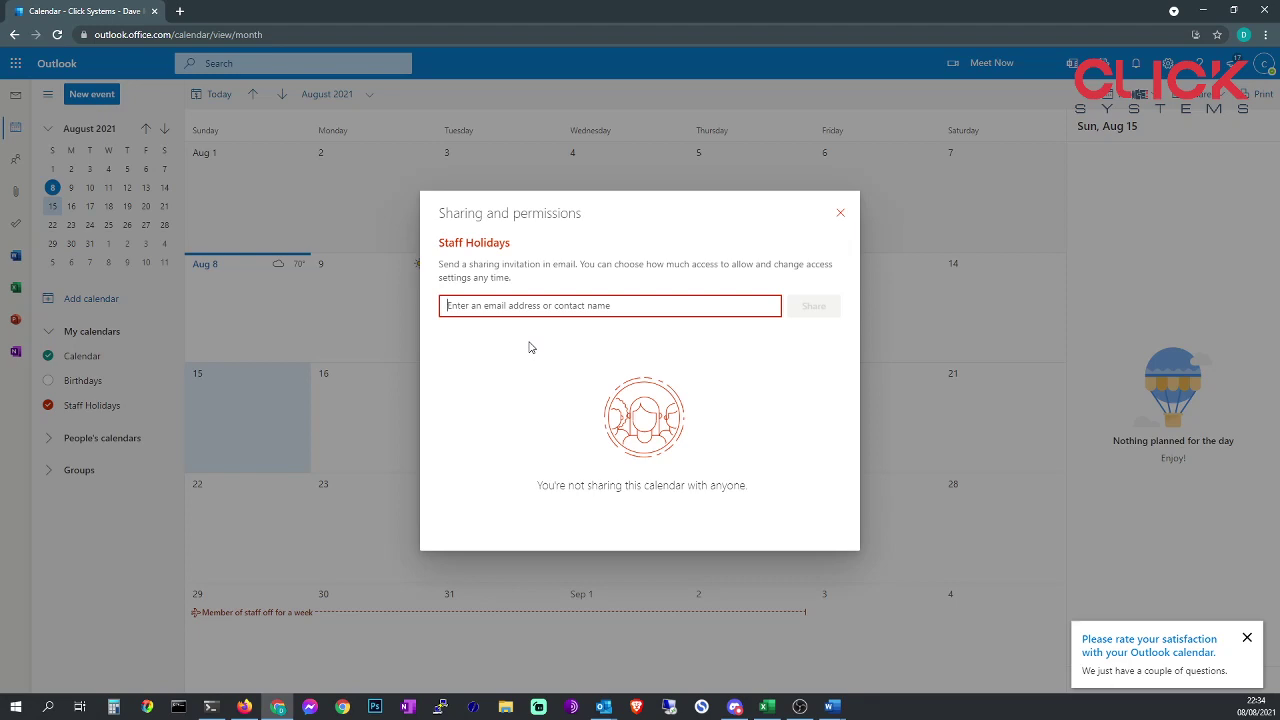
type("Temp User")
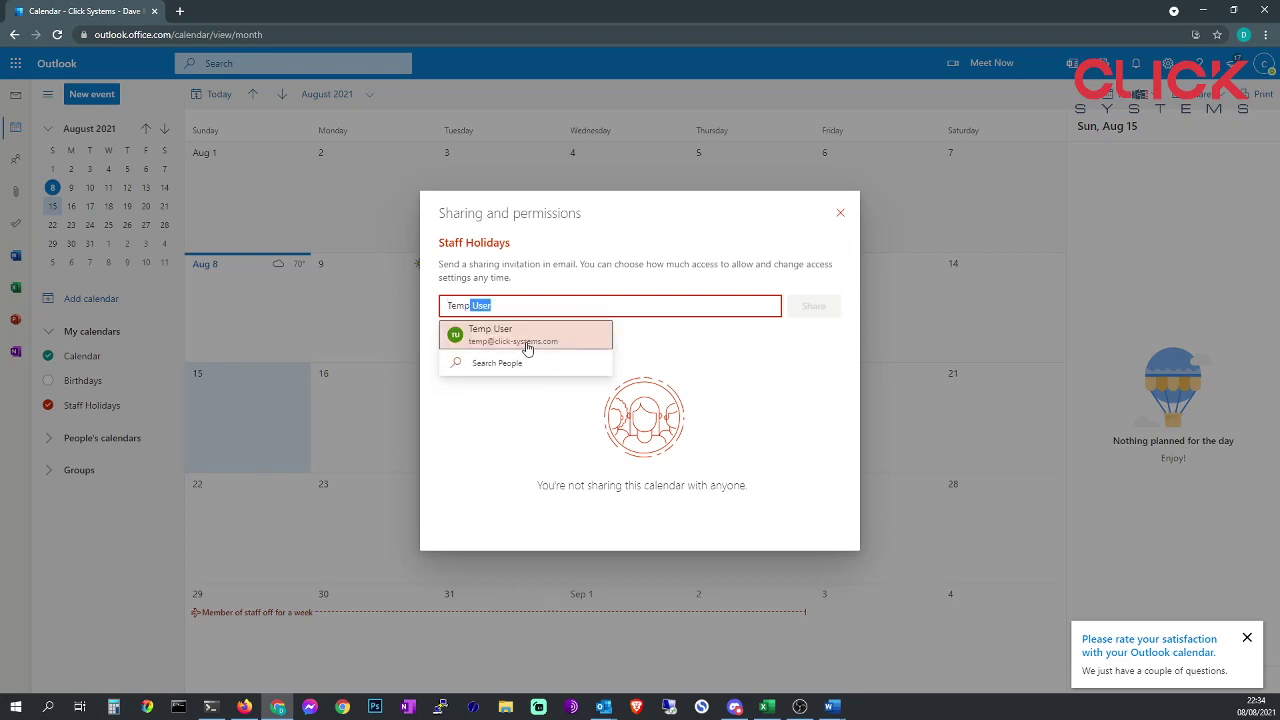
left_click(527, 340)
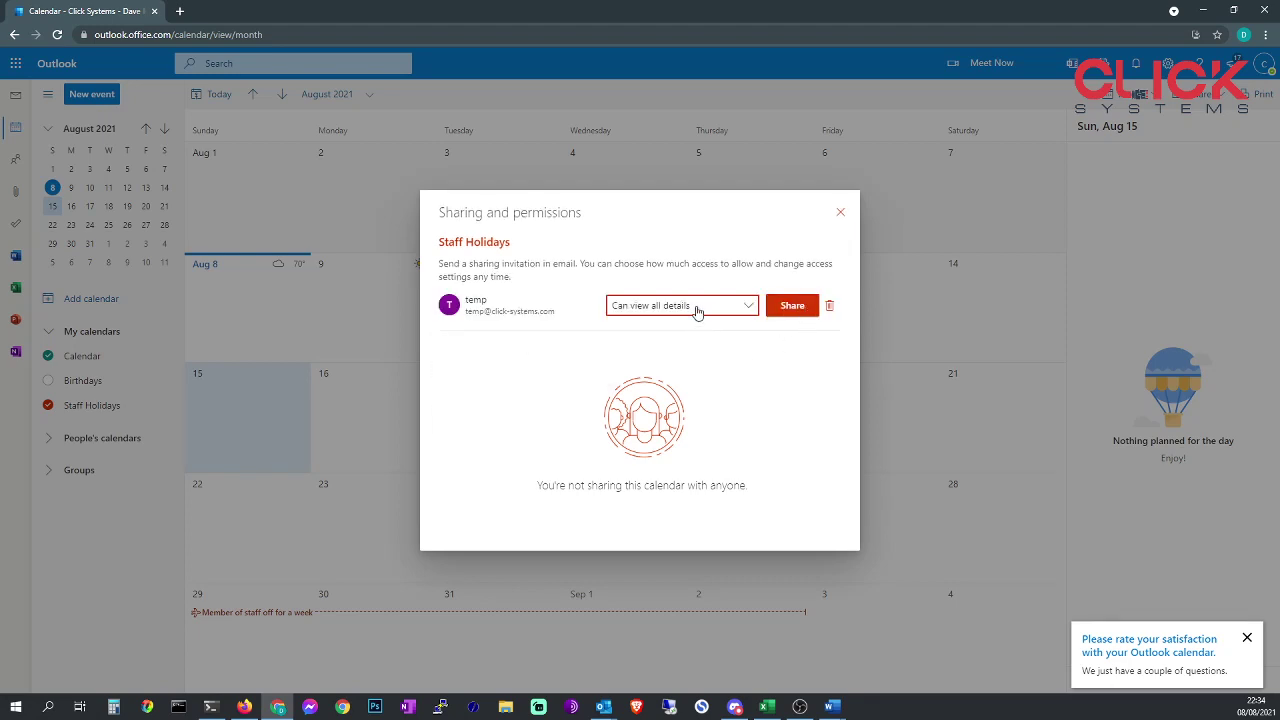
left_click(673, 310)
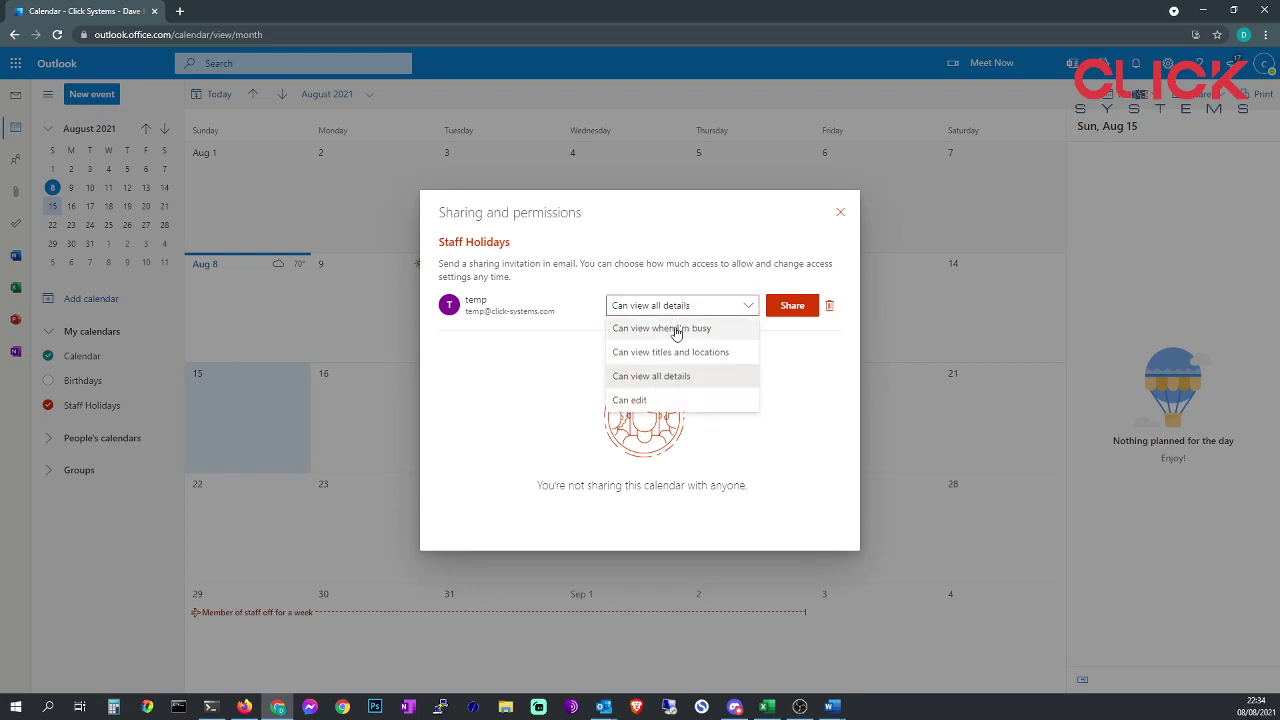
left_click(640, 402)
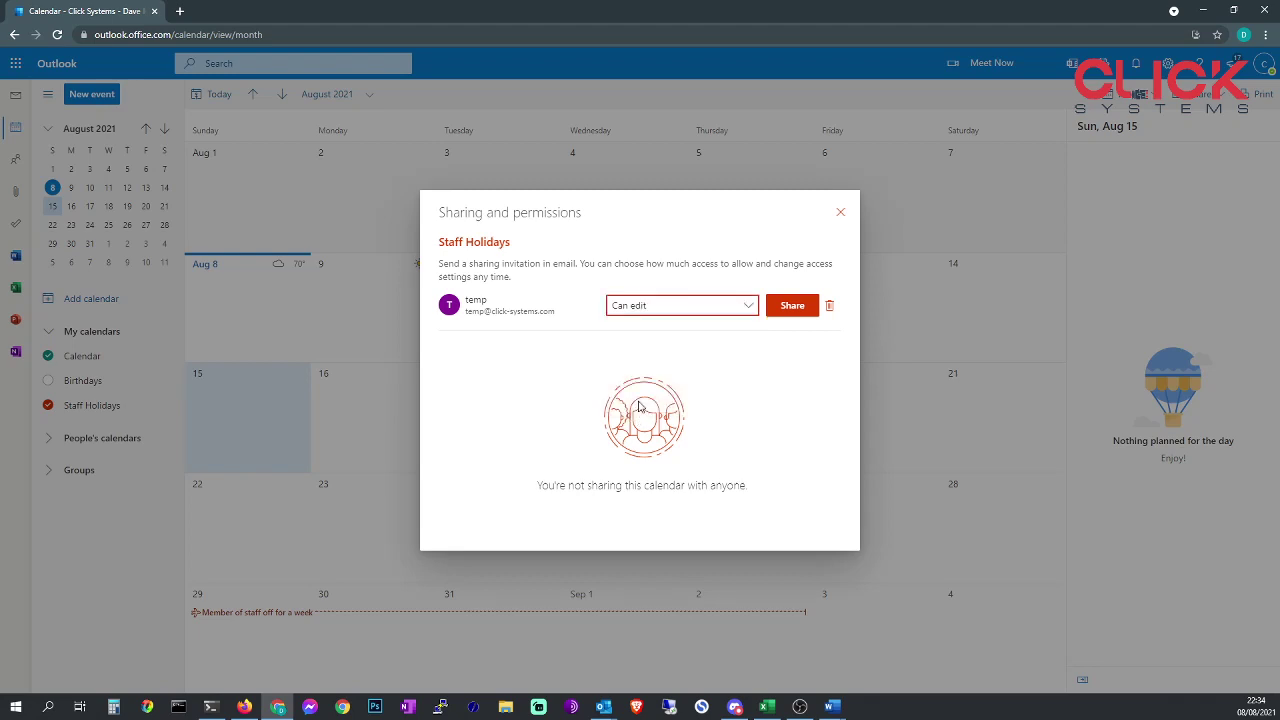
left_click(786, 310)
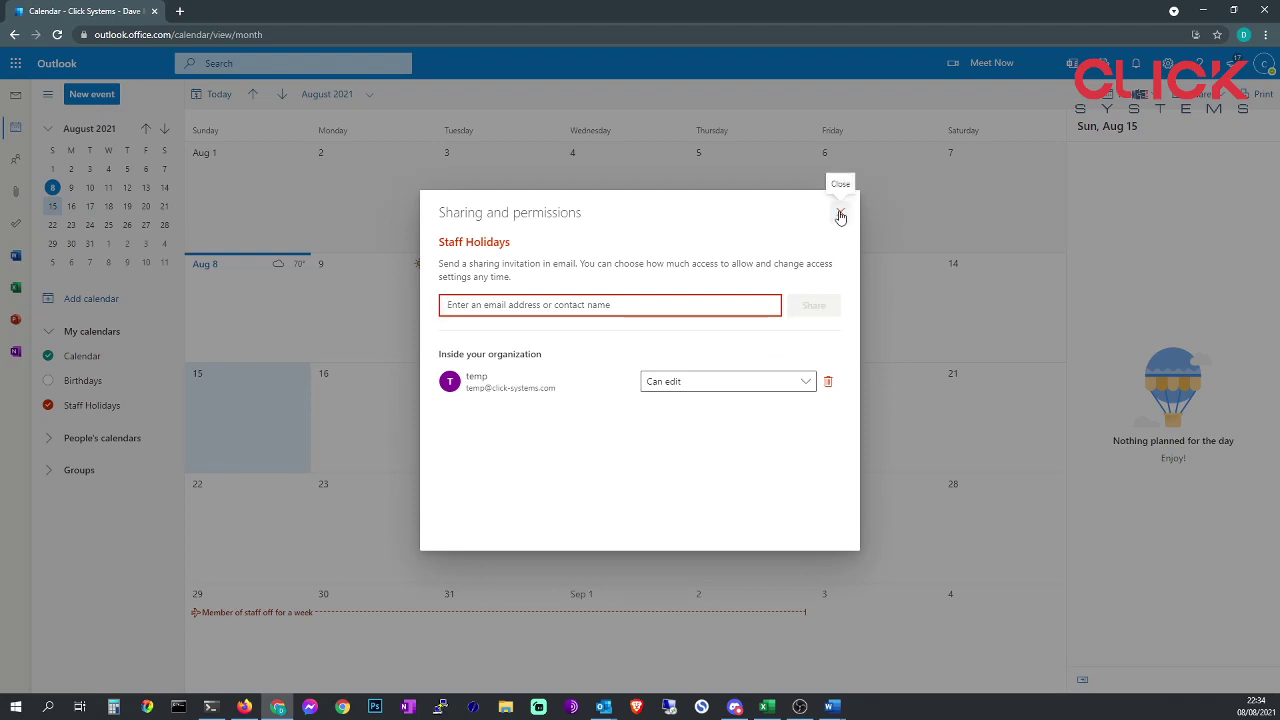
left_click(840, 216)
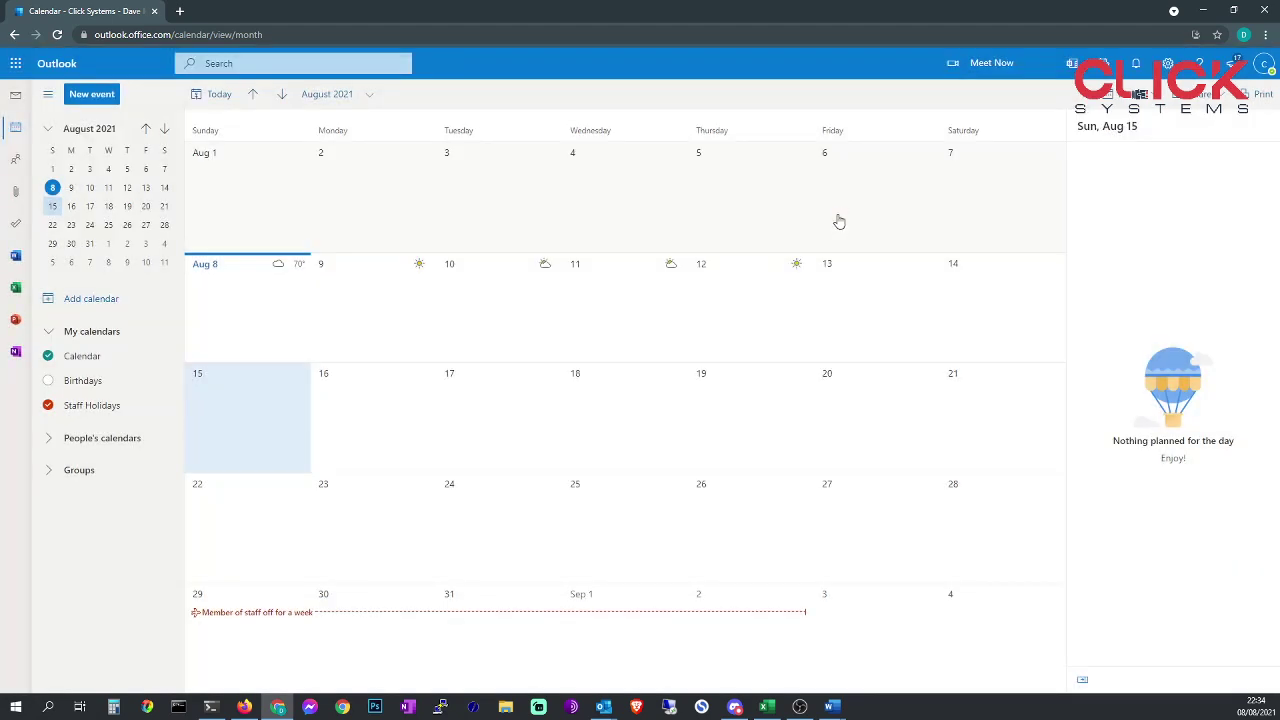
Switch to the temp user's Outlook in Firefox, go to the inbox and open the calendar sharing invitation.
left_click(245, 706)
left_click(14, 94)
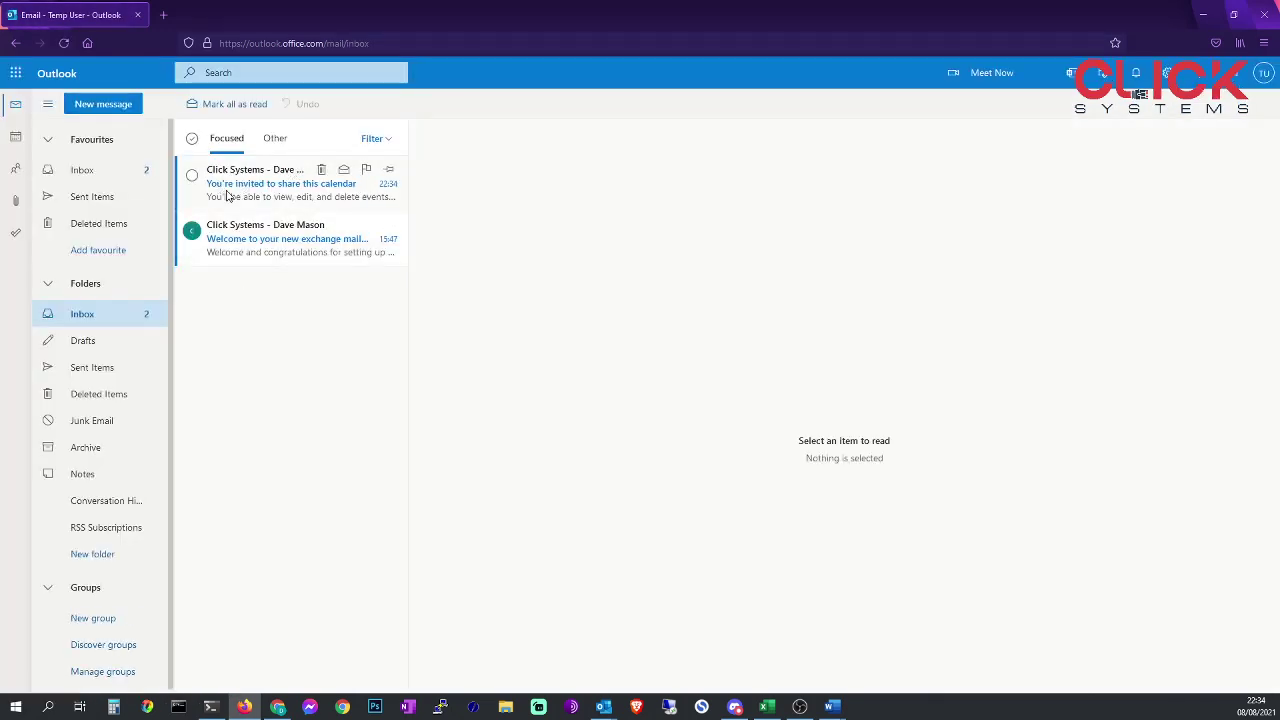
left_click(271, 189)
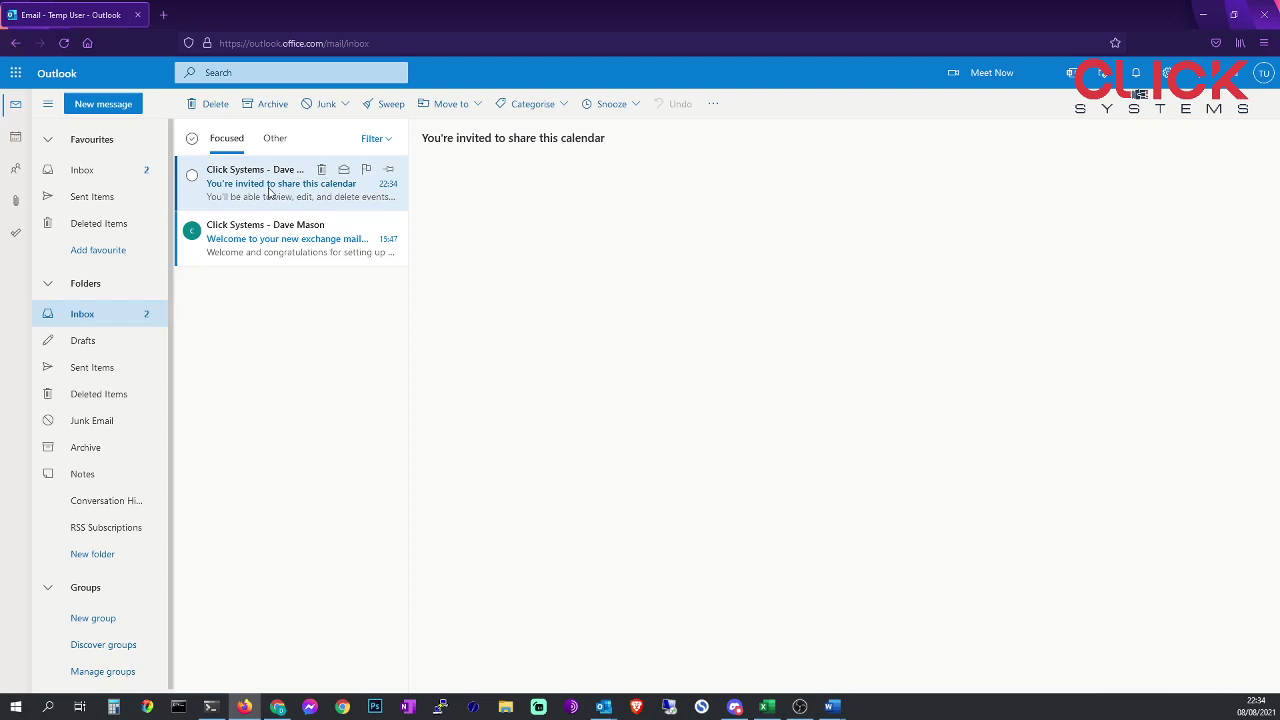
View the shared calendar from the invitation and turn on the display of Staff Holidays in the temp user's calendar.
left_click(492, 328)
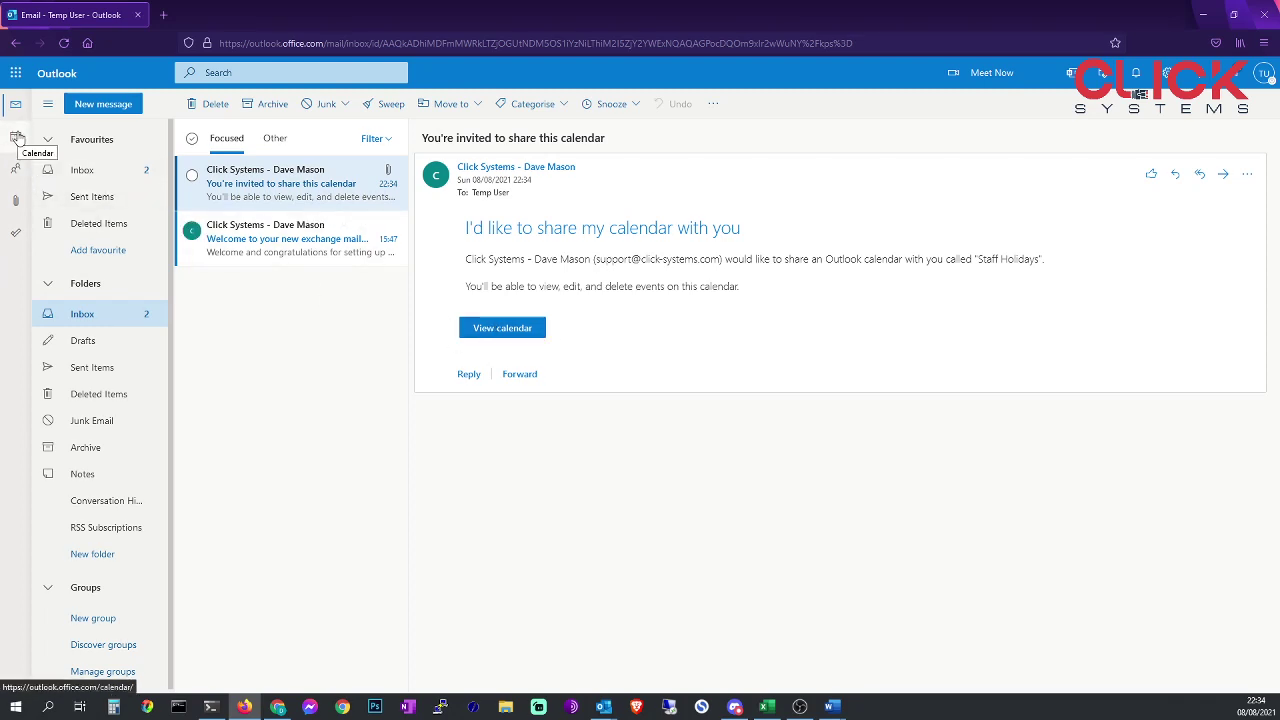
left_click(490, 330)
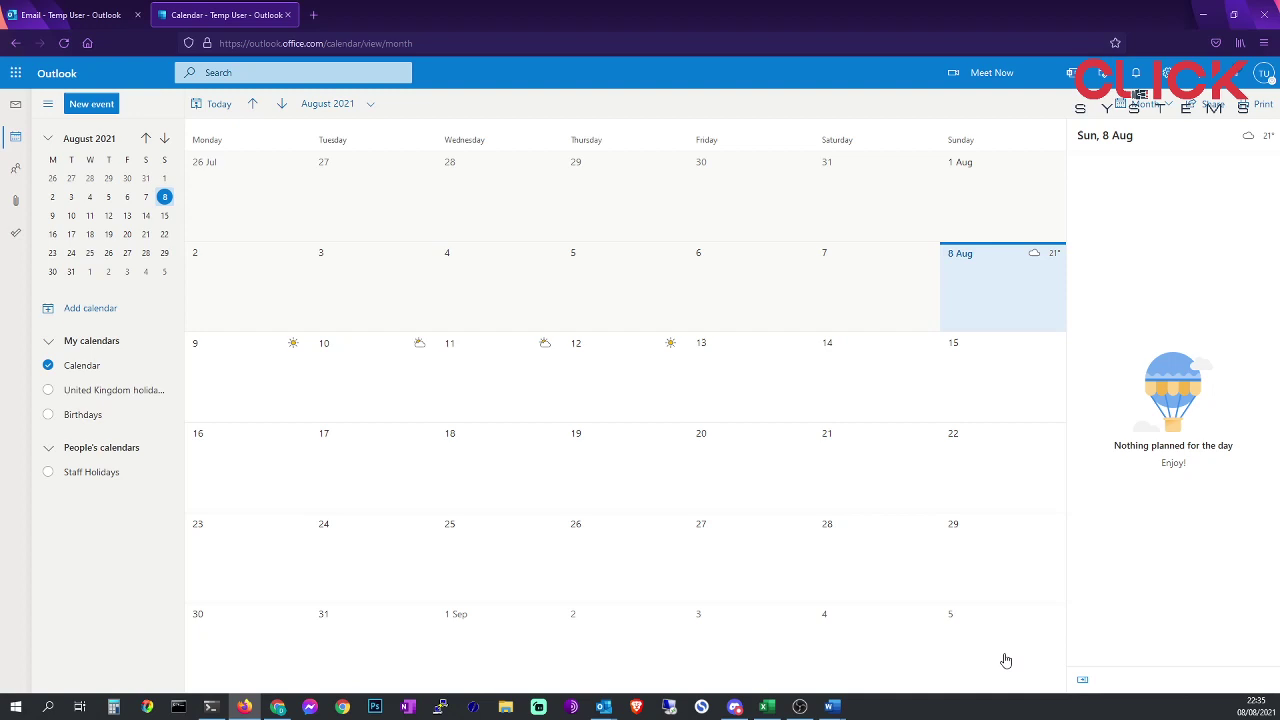
left_click(48, 474)
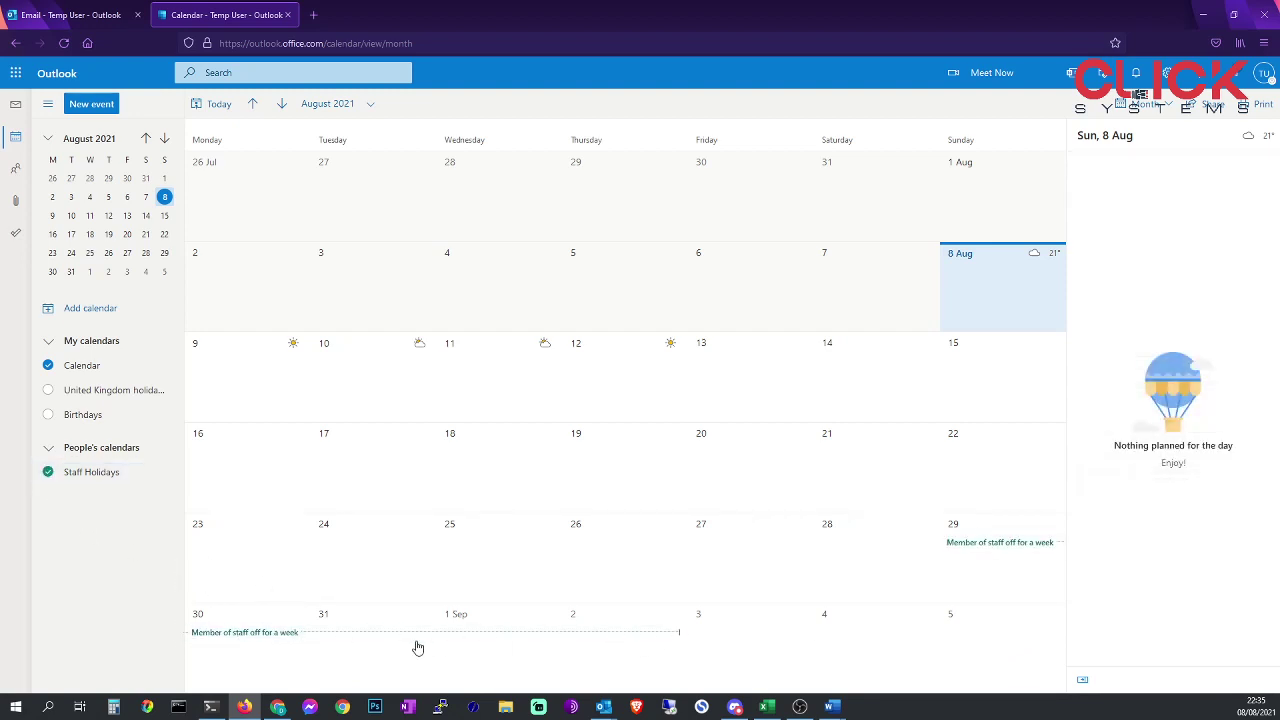
Inspect the shared "Member of staff off for a week" event, open it for editing and close the form without changes.
left_click(299, 634)
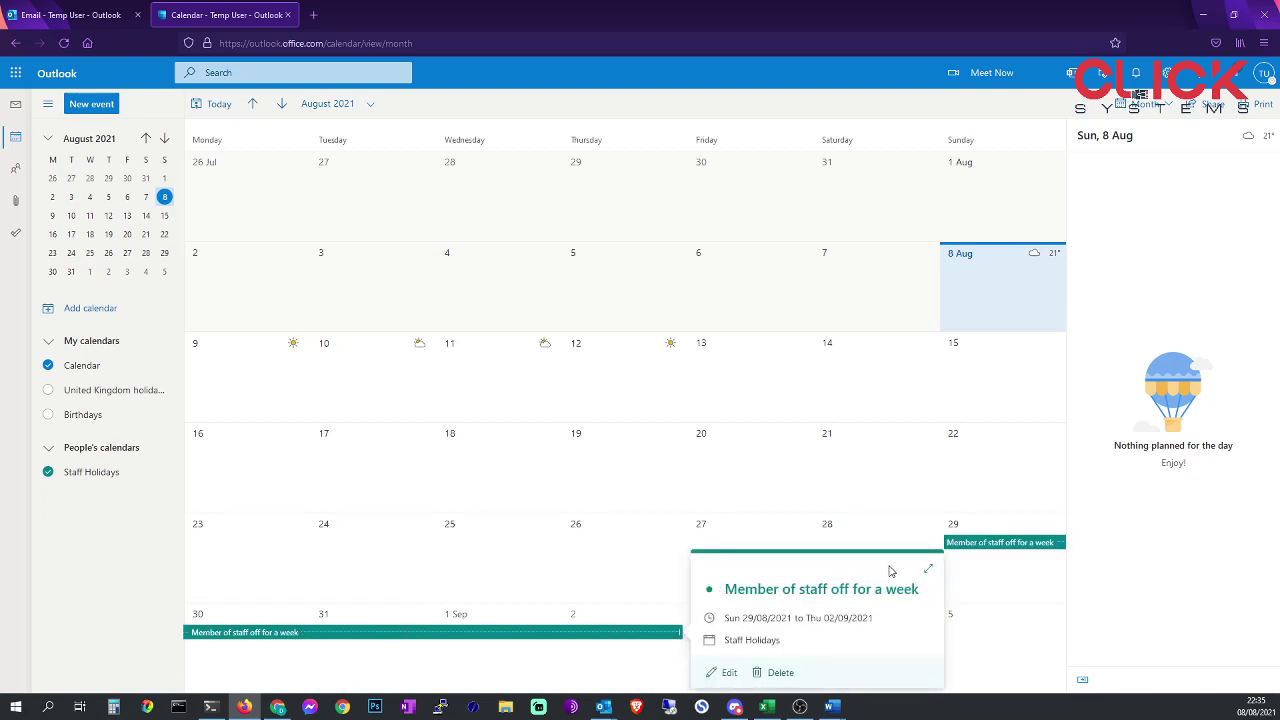
right_click(388, 642)
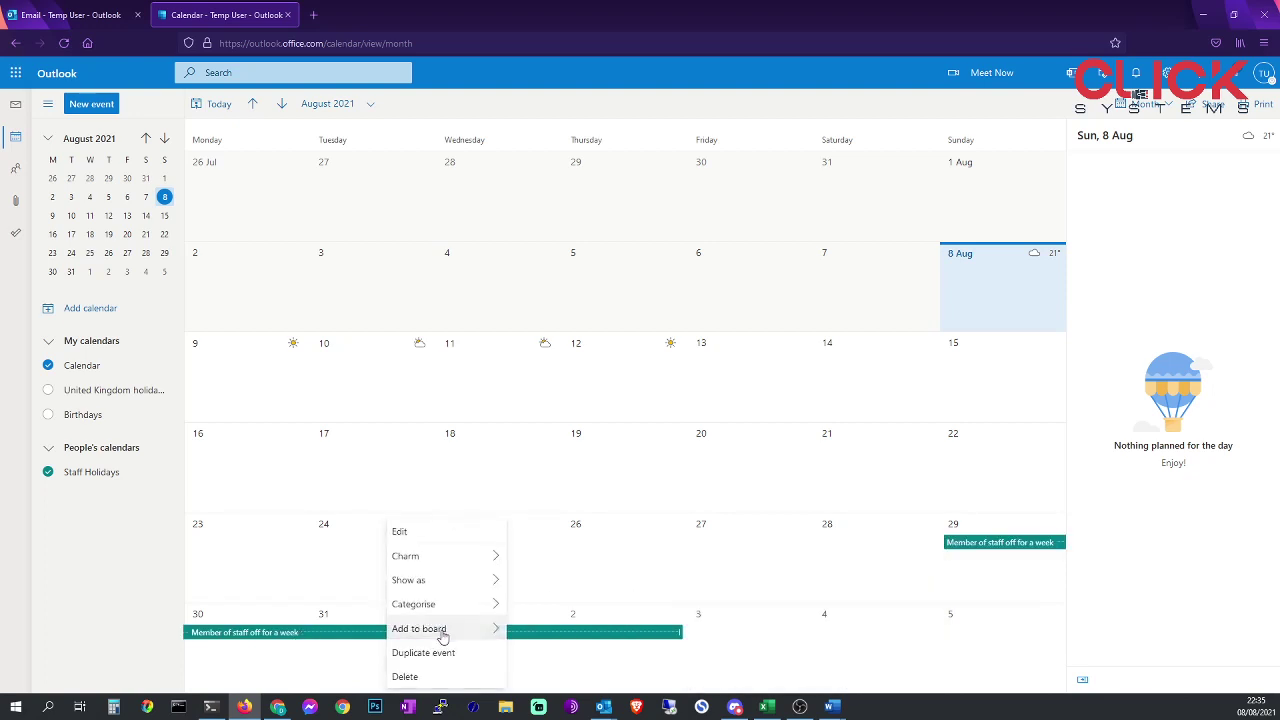
left_click(420, 531)
left_click(905, 672)
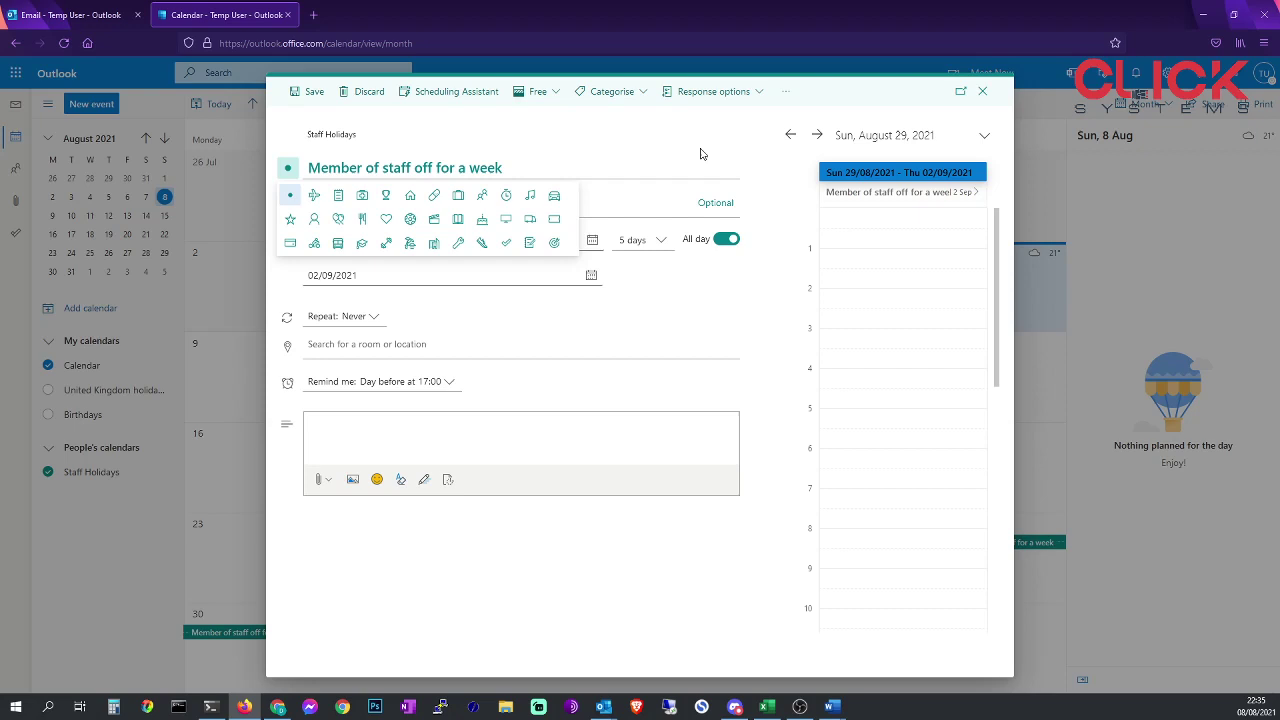
left_click(983, 92)
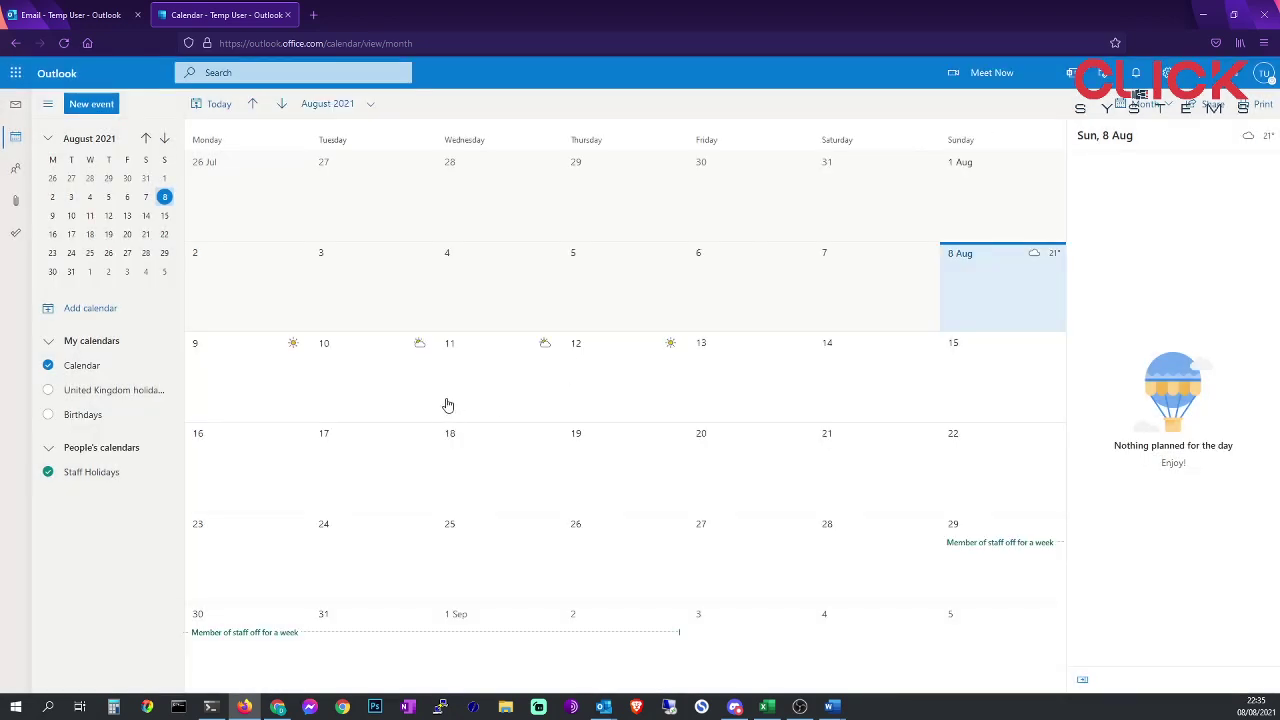